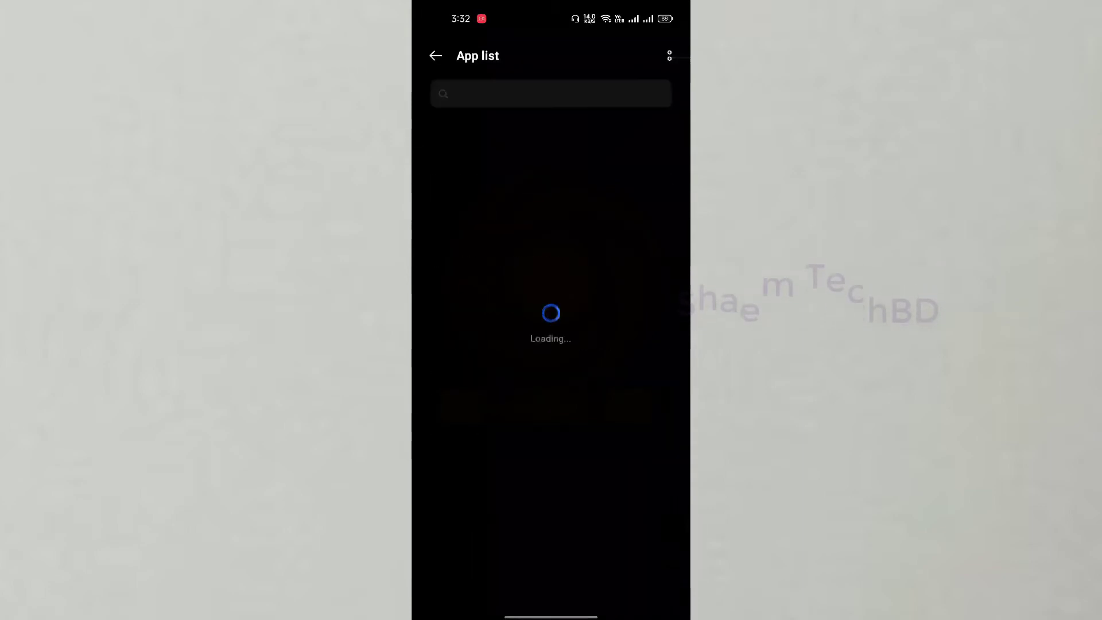
scroll(552, 345, down, 10)
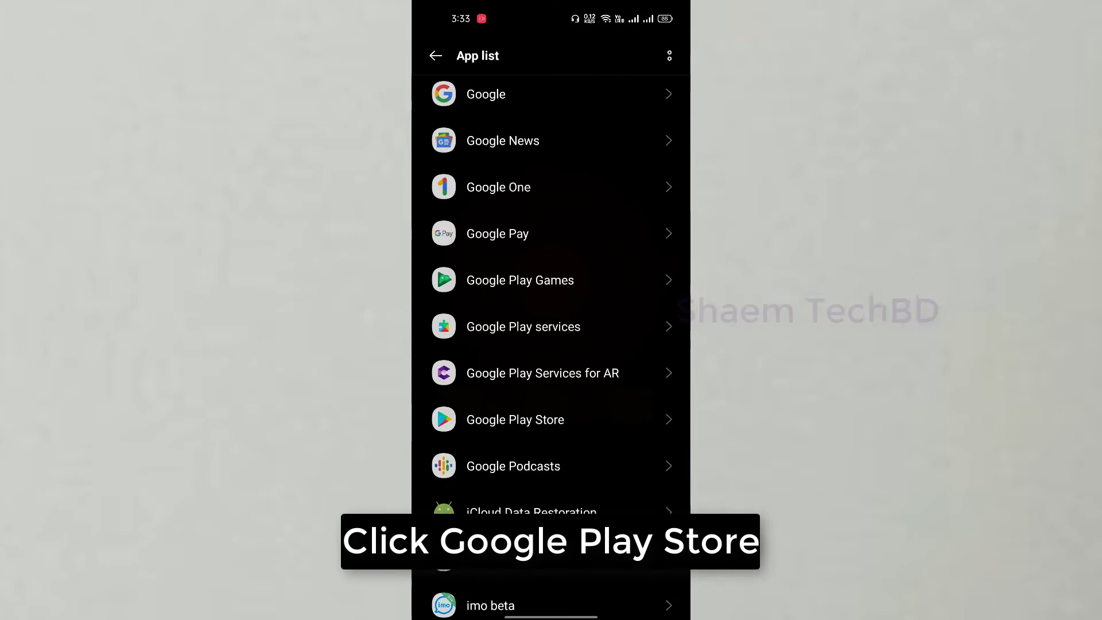
Clear Google Play Store's app data and cache to 0 B and return to the app list.
click(515, 420)
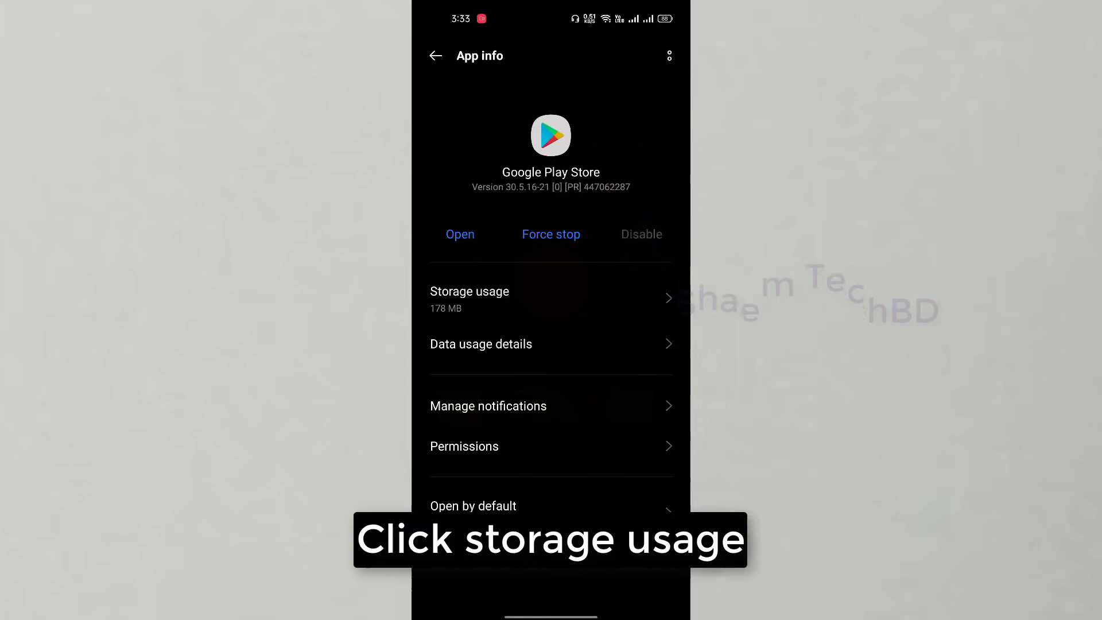
click(471, 293)
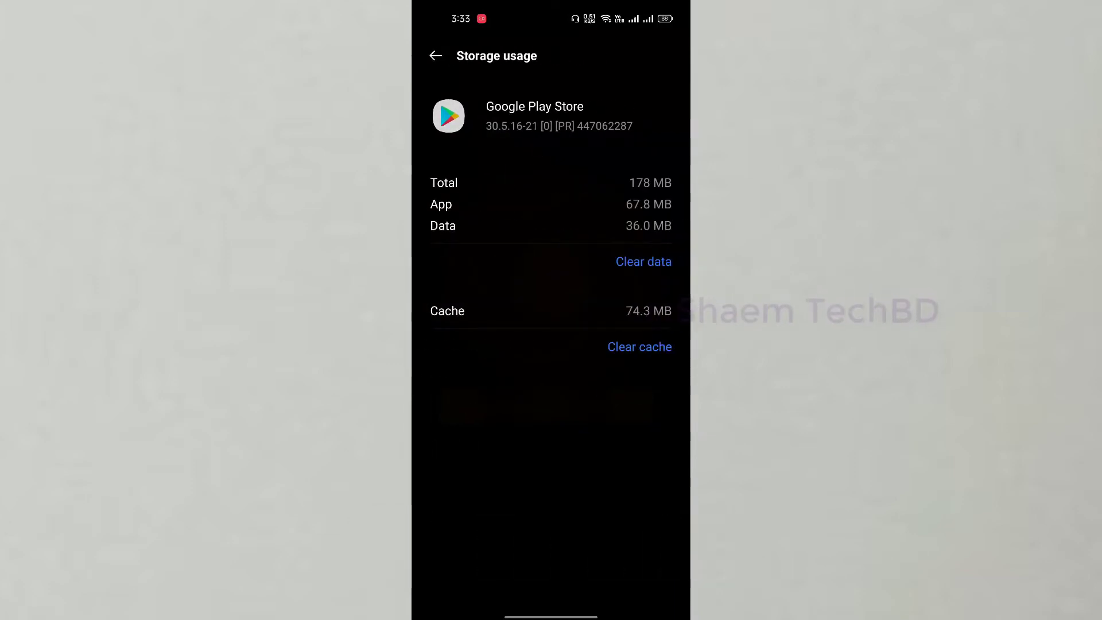
click(643, 261)
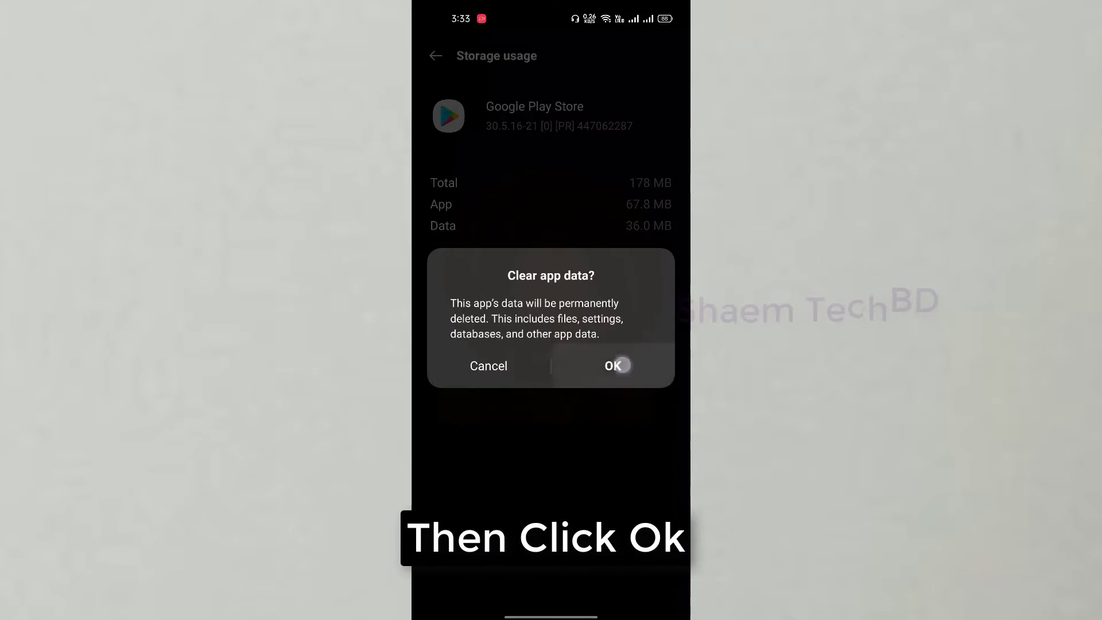
click(613, 366)
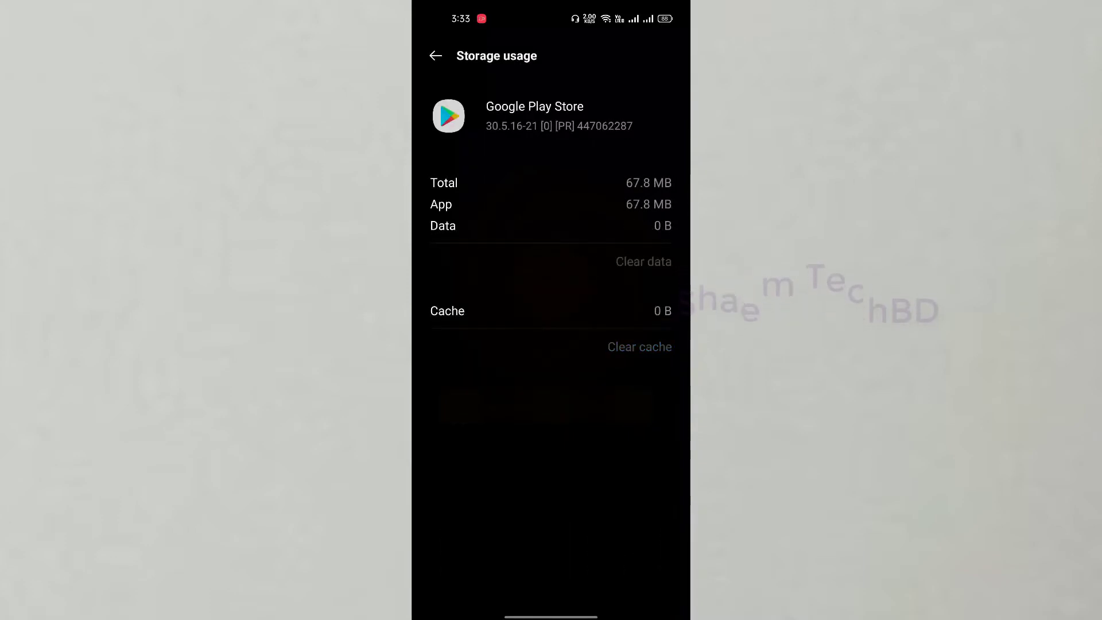
click(435, 55)
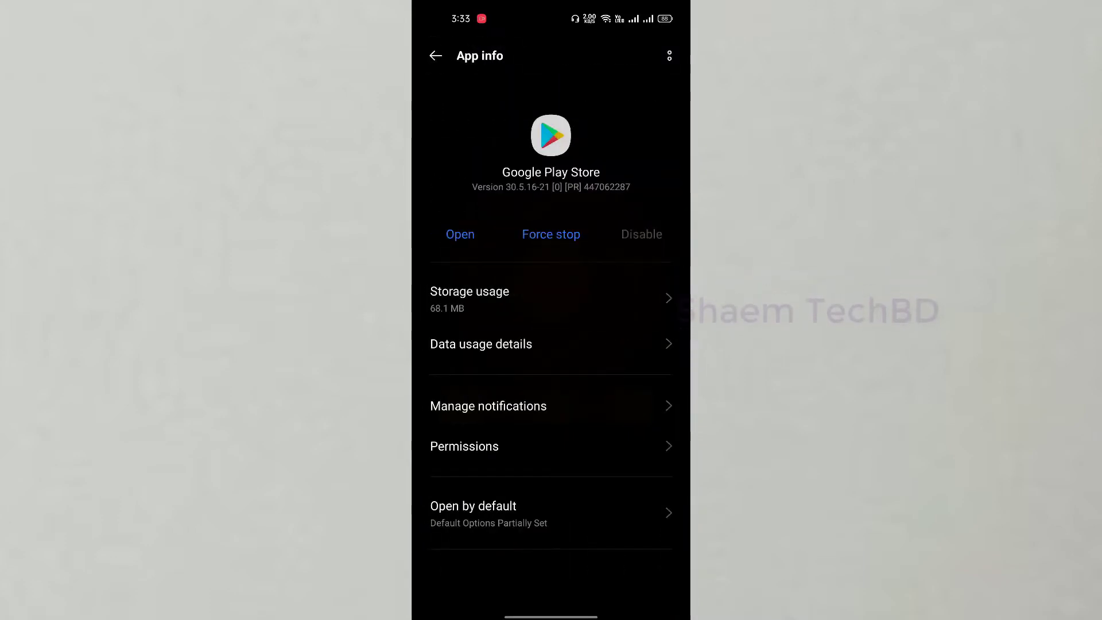
click(436, 56)
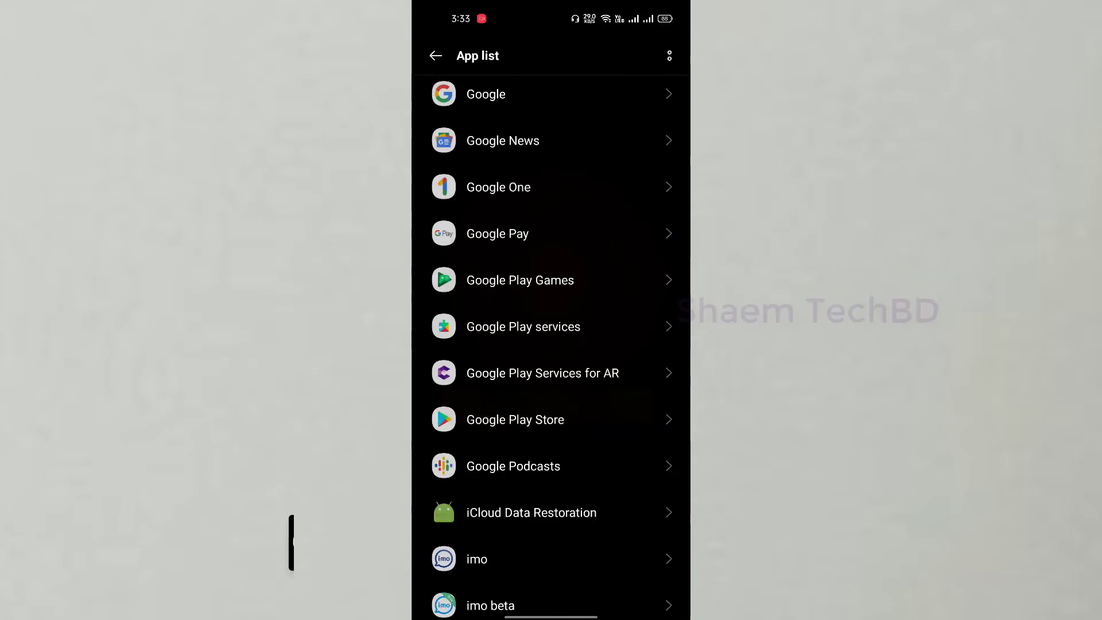
Delete all Google Play services data from its storage management and confirm with OK.
click(524, 326)
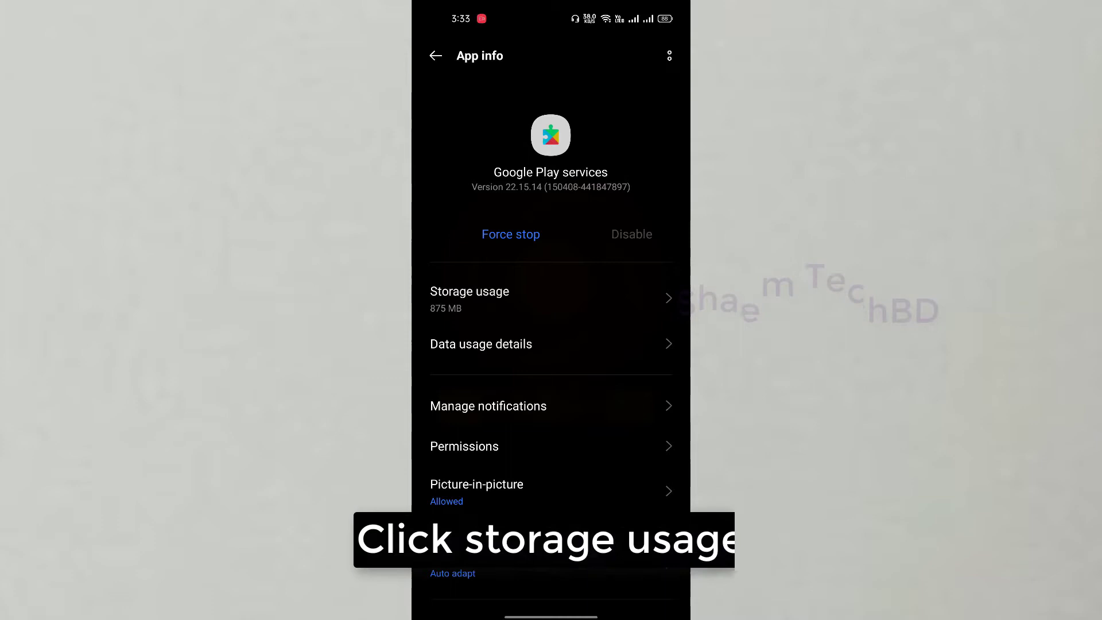
click(516, 298)
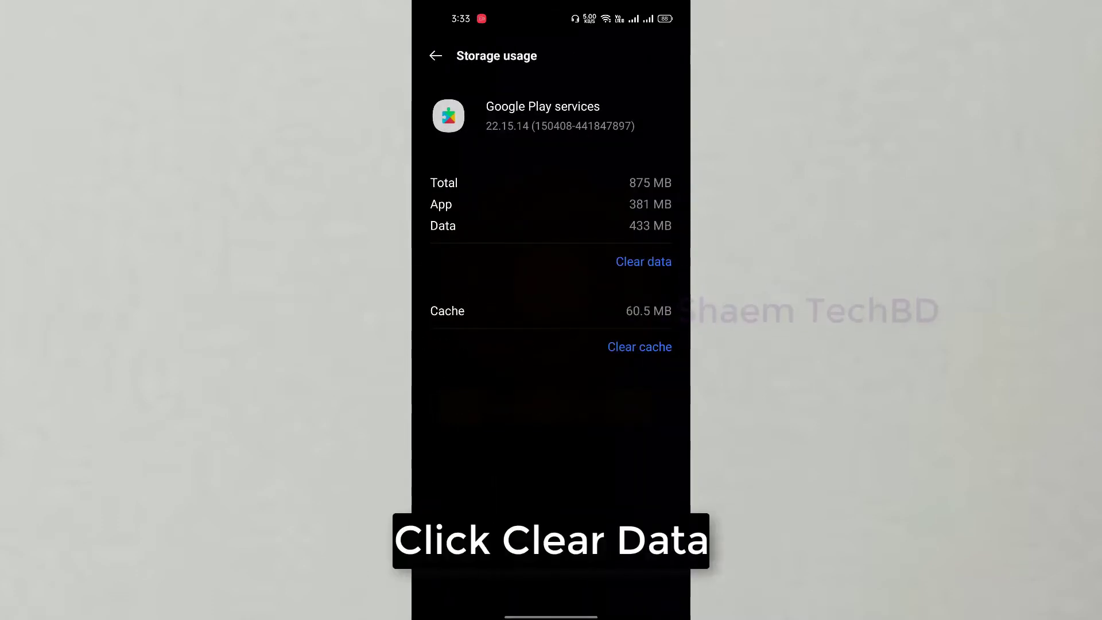
click(630, 262)
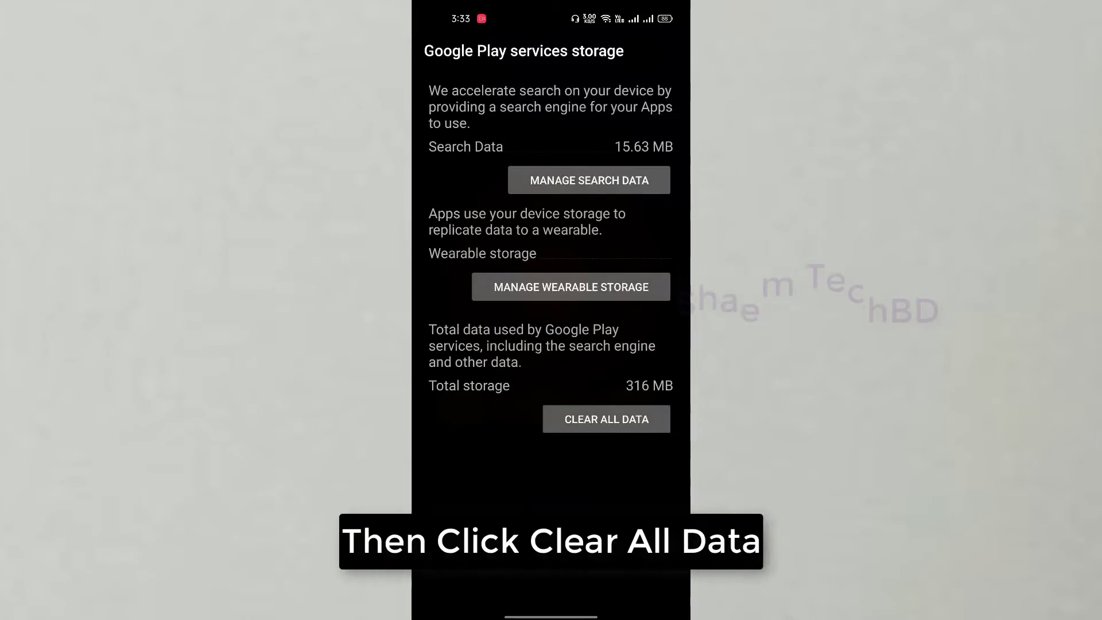
click(594, 416)
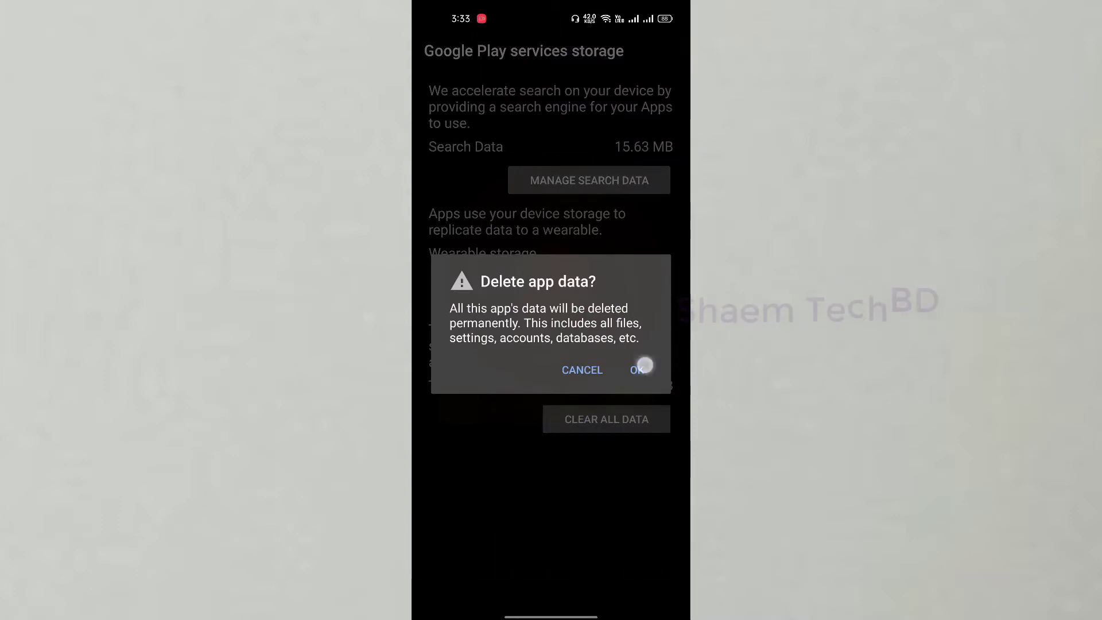
click(641, 369)
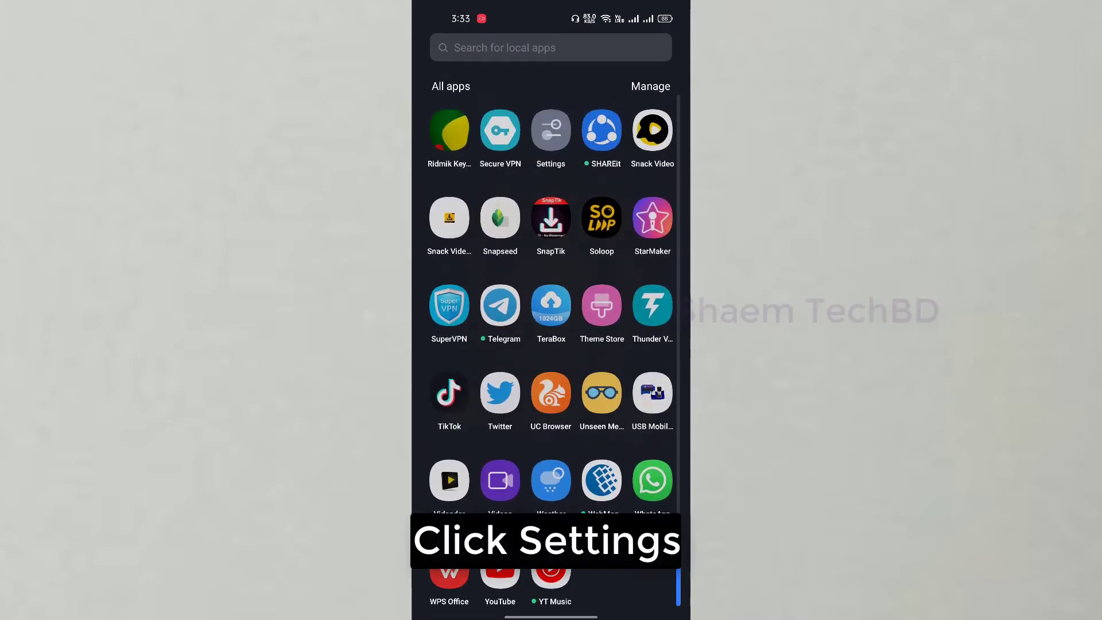
Run the Storage Clean tool to remove 279 MB of junk, then return home.
click(550, 129)
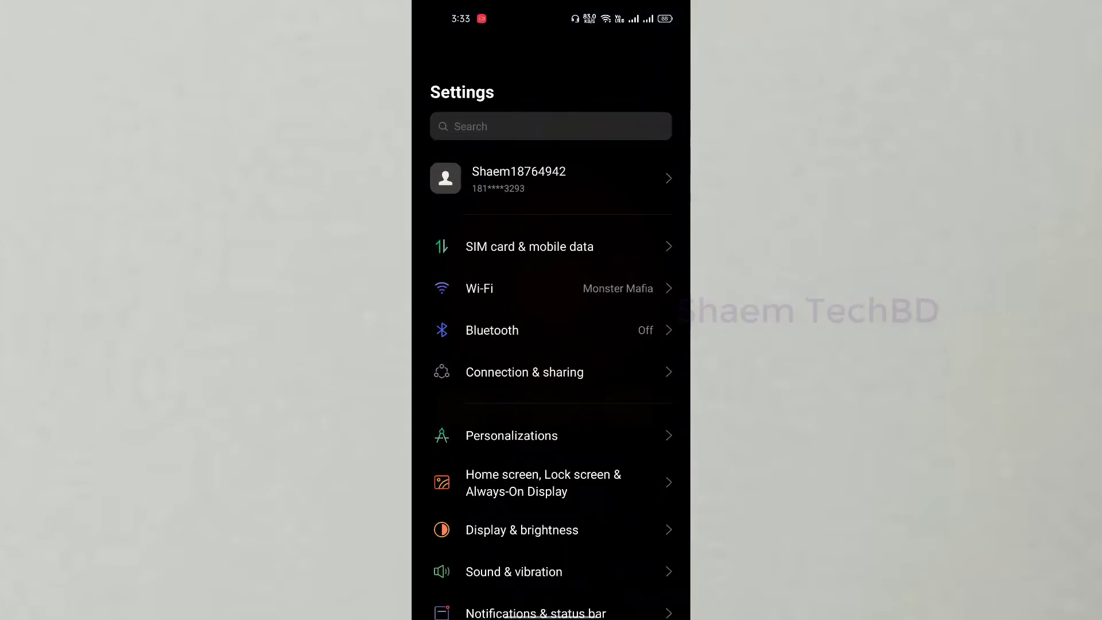
scroll(551, 388, down, 10)
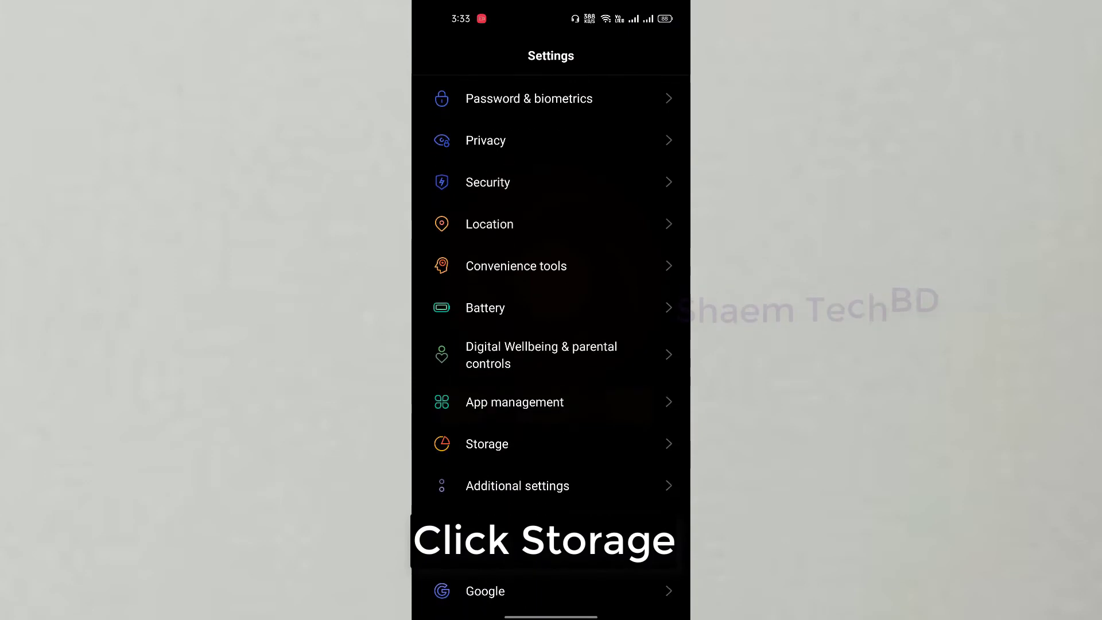
scroll(561, 487, down, 5)
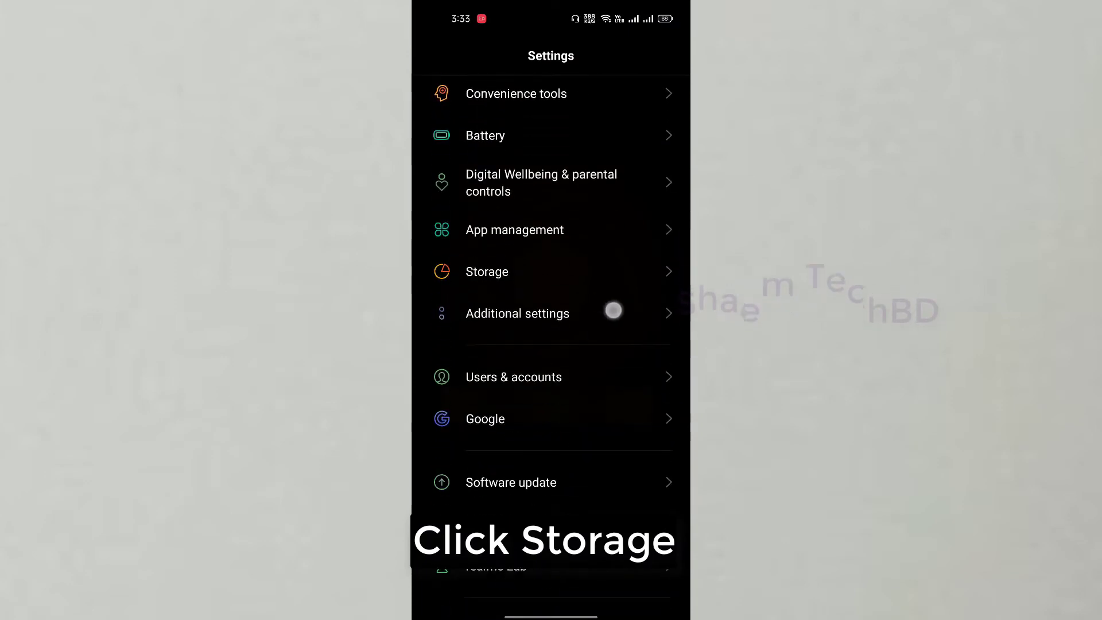
click(552, 272)
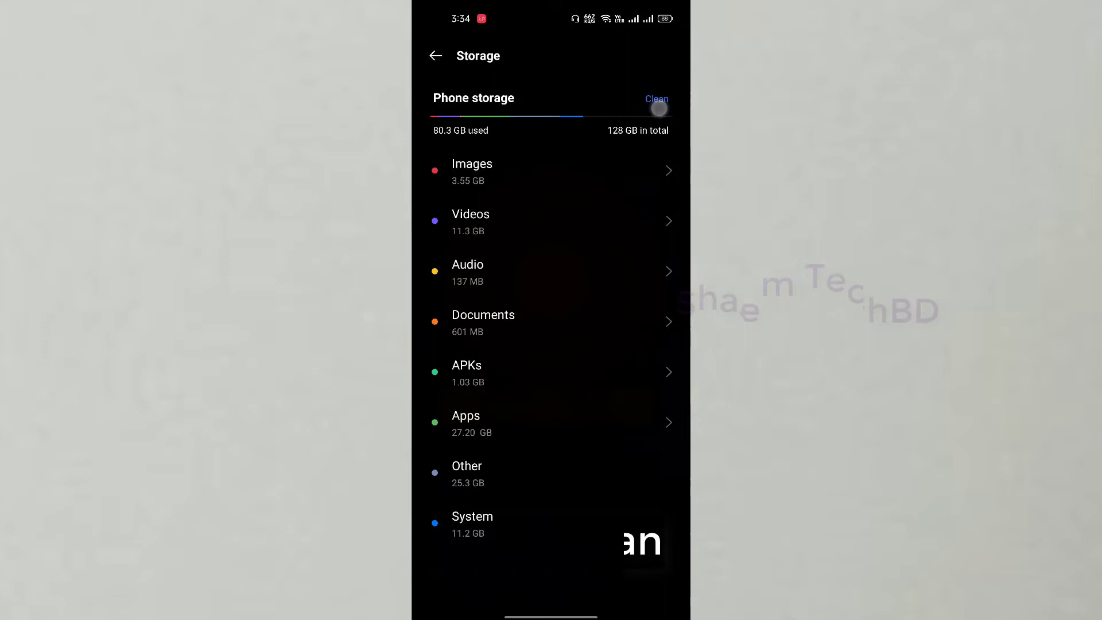
click(658, 97)
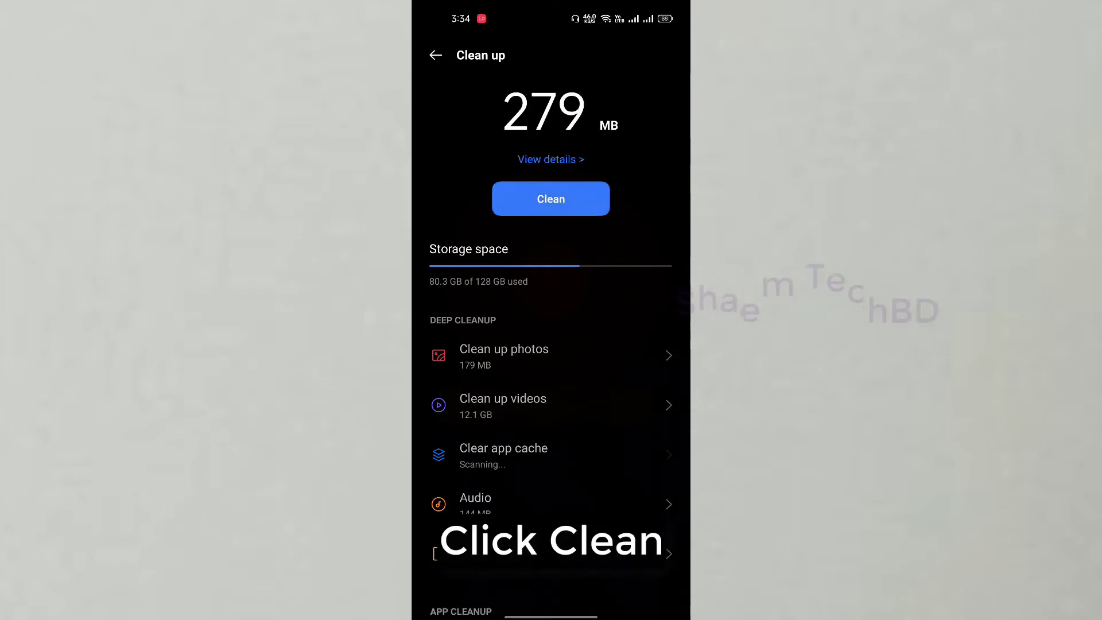
click(550, 199)
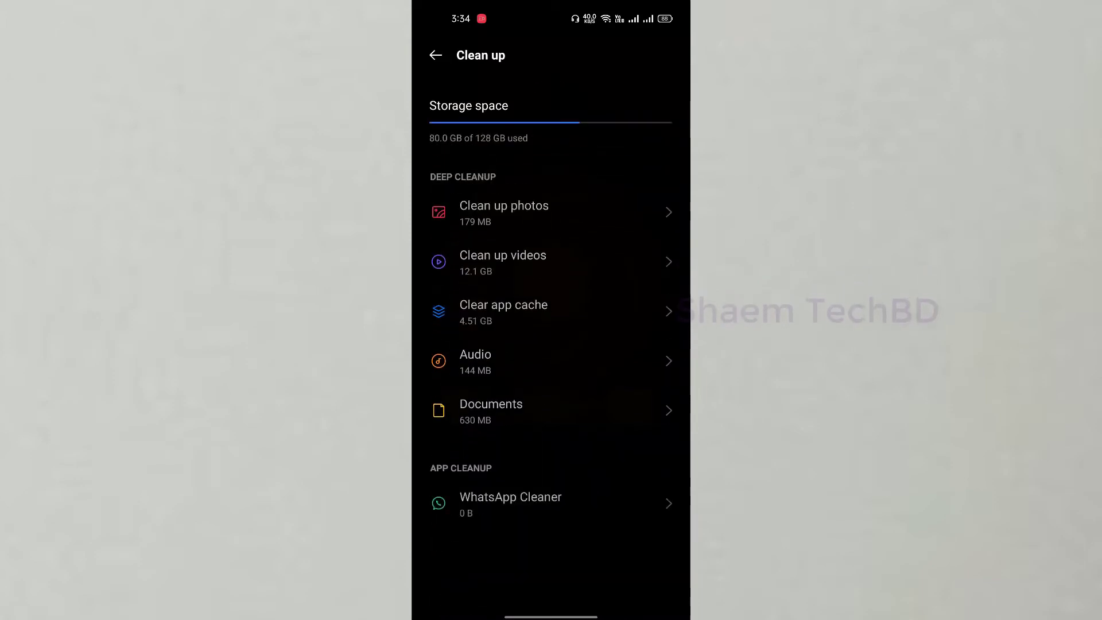
drag(552, 603, 551, 345)
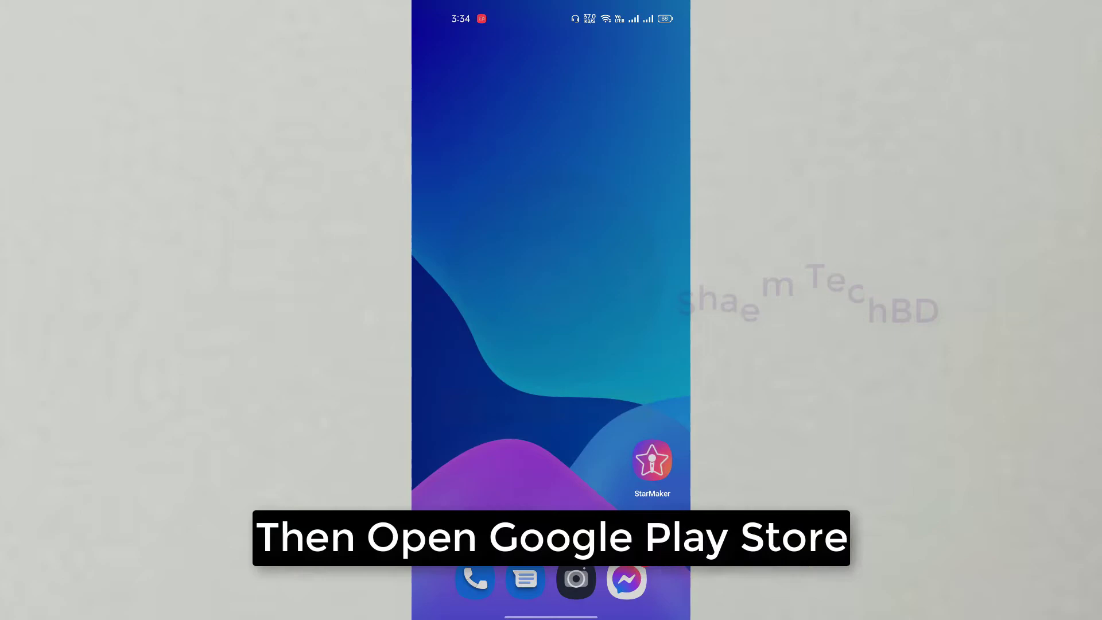
Launch Play Store from the app drawer and reach its Settings through the account menu.
drag(551, 516, 551, 215)
scroll(551, 310, down, 5)
scroll(552, 345, down, 3)
scroll(551, 344, up, 3)
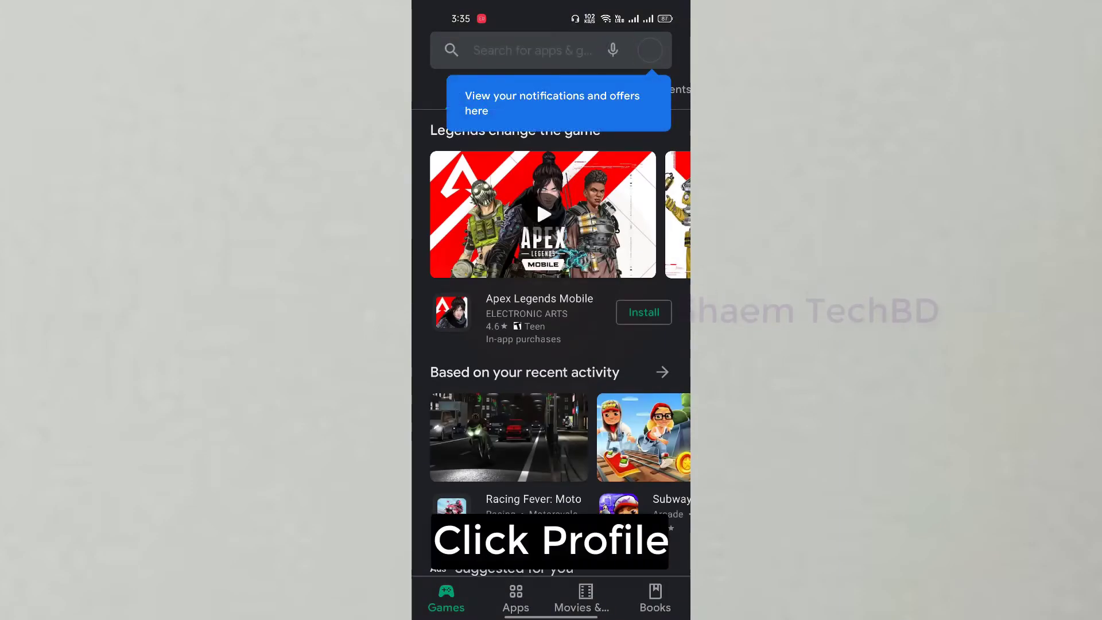
click(651, 50)
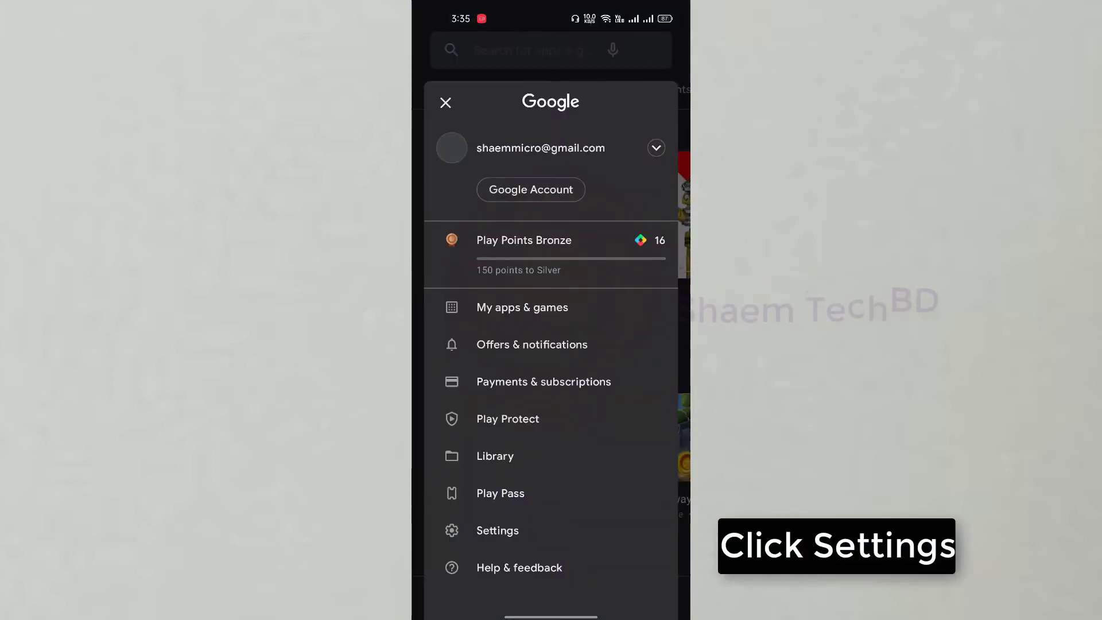
drag(557, 486, 591, 351)
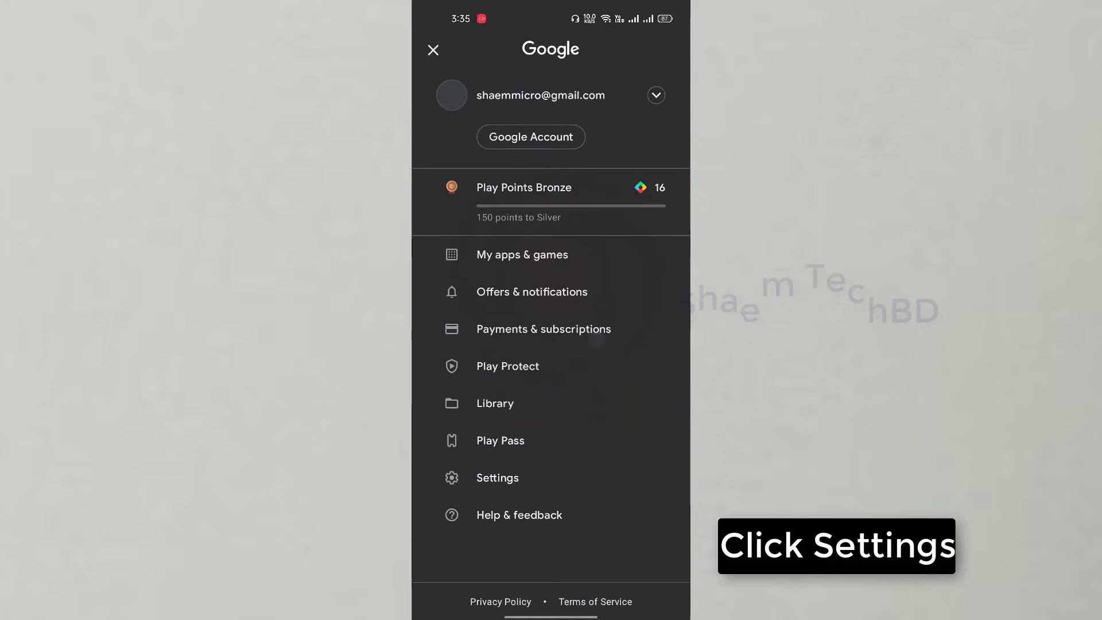
click(498, 478)
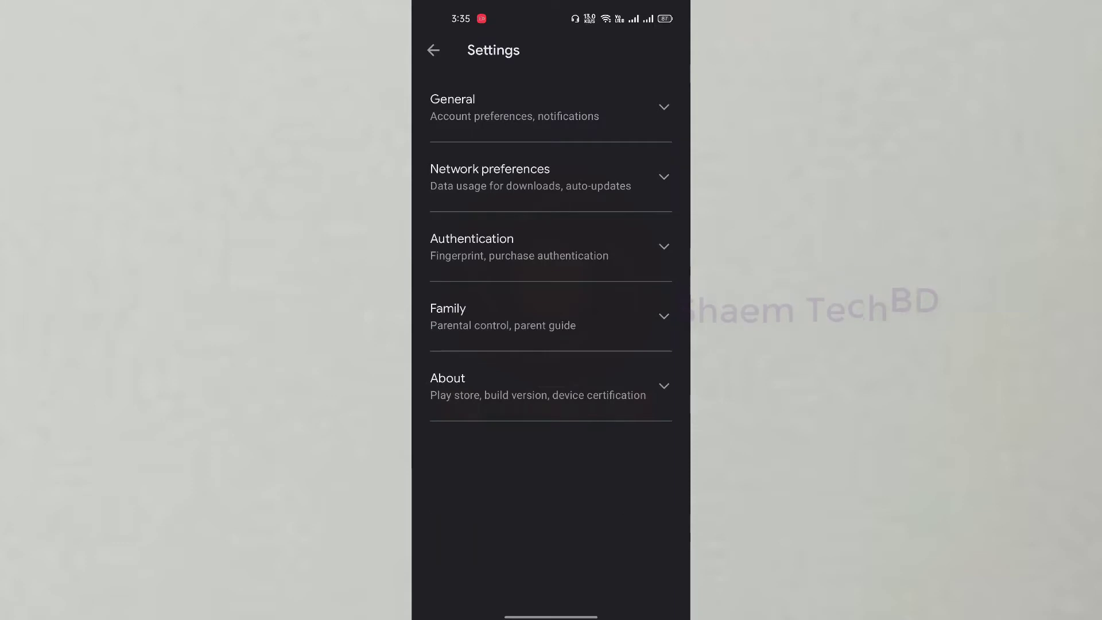
Expand About to see version 30.5.16-21 and confirm Play Store is up to date.
click(635, 389)
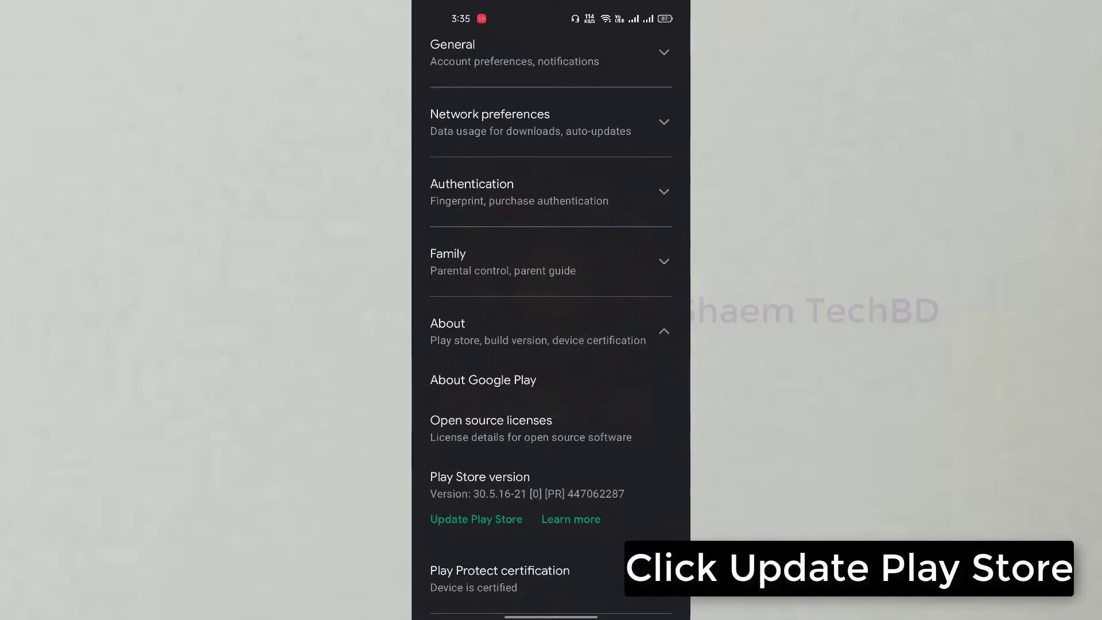
click(520, 479)
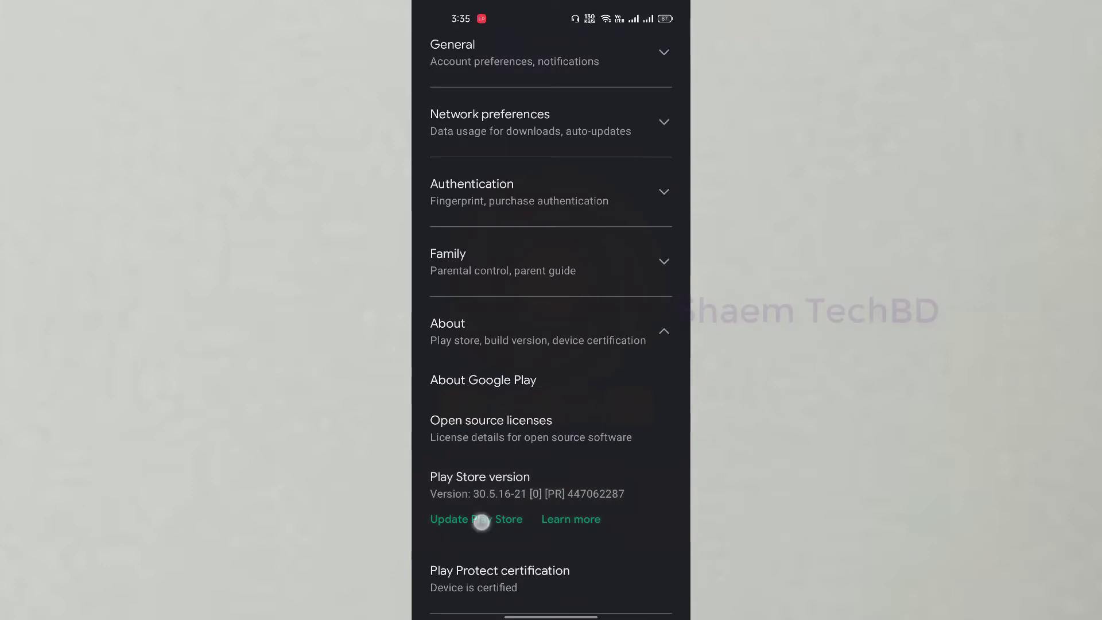
click(481, 519)
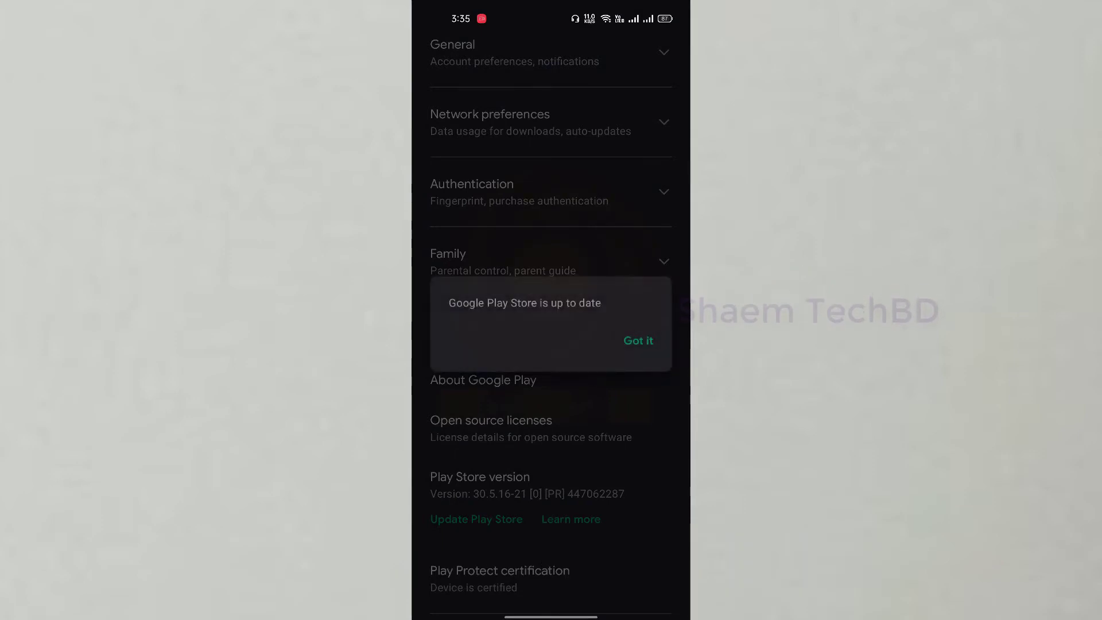
click(638, 340)
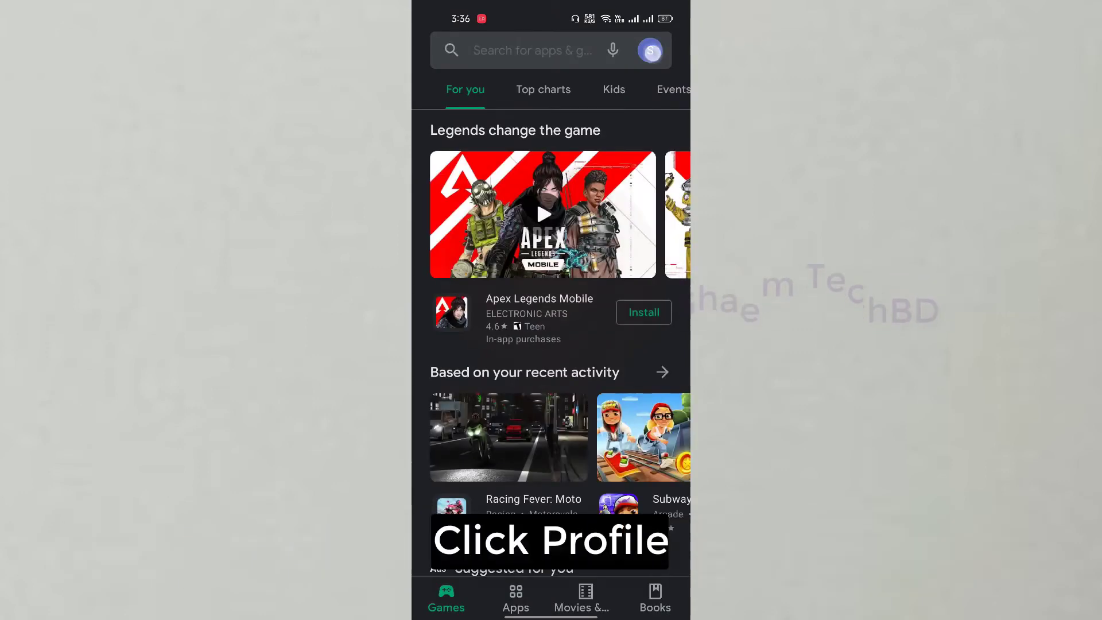
Review the 19 pending updates in My apps & games, then bring up recent apps.
click(650, 50)
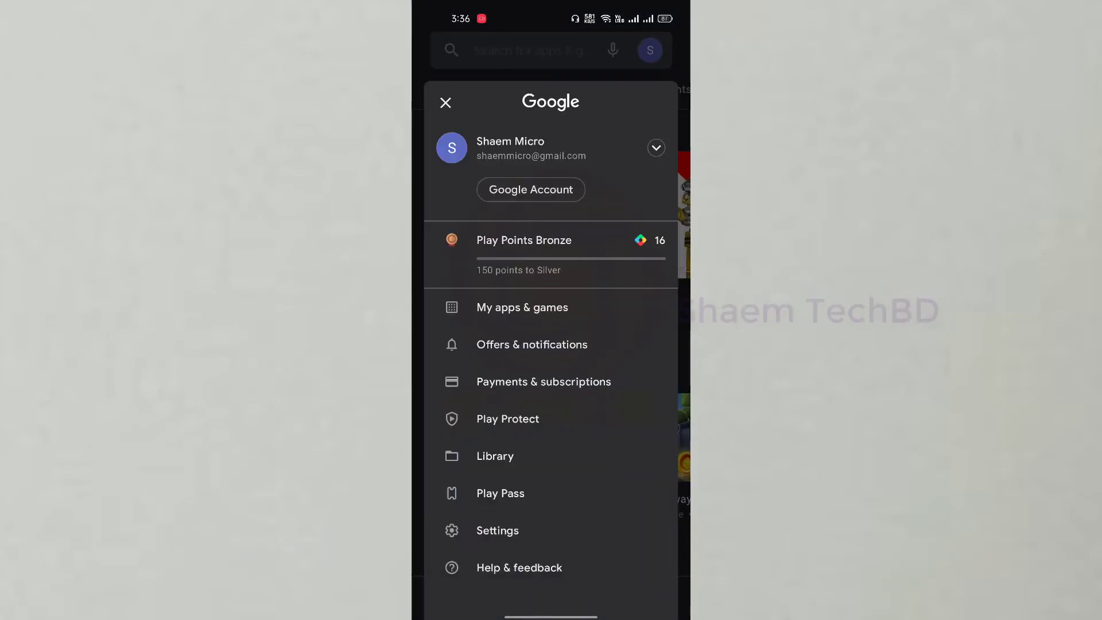
click(522, 307)
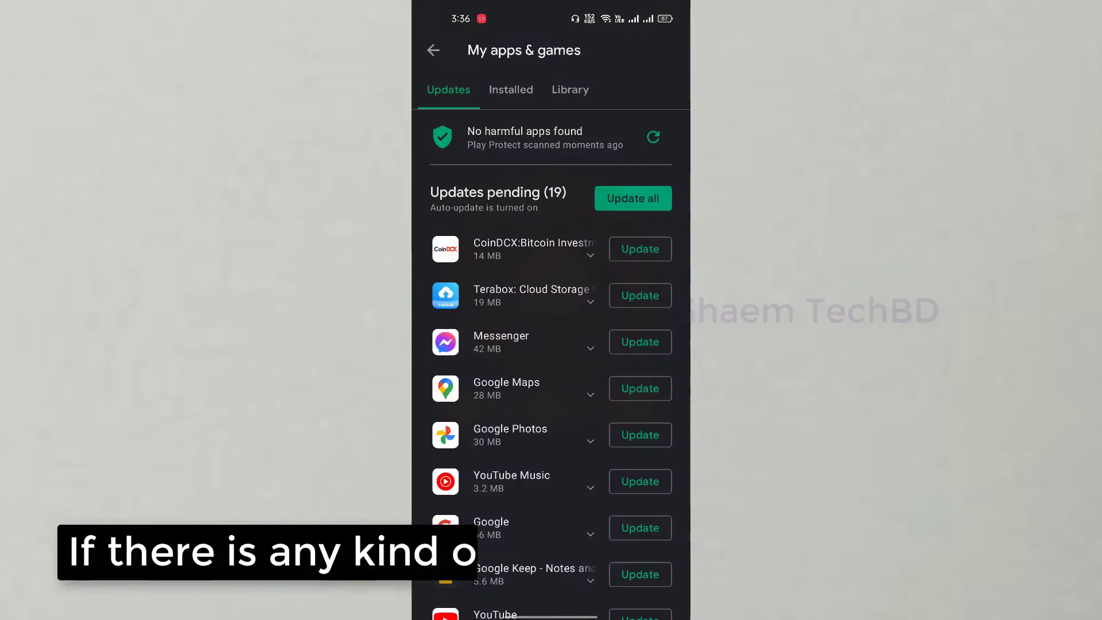
scroll(551, 344, down, 5)
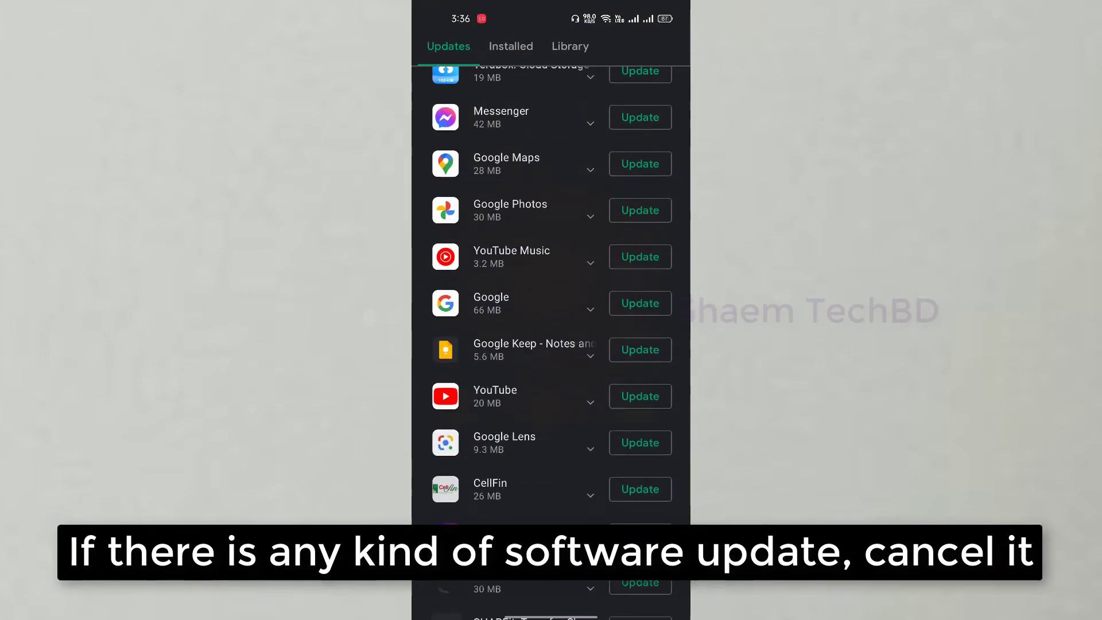
scroll(551, 344, down, 5)
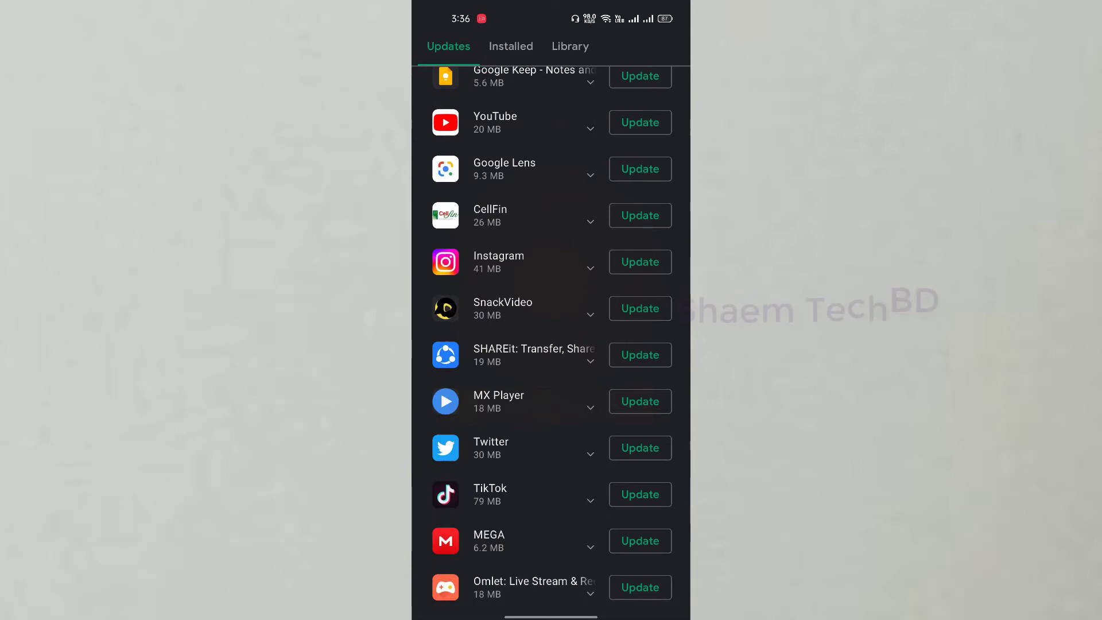
scroll(550, 344, up, 10)
drag(551, 616, 551, 387)
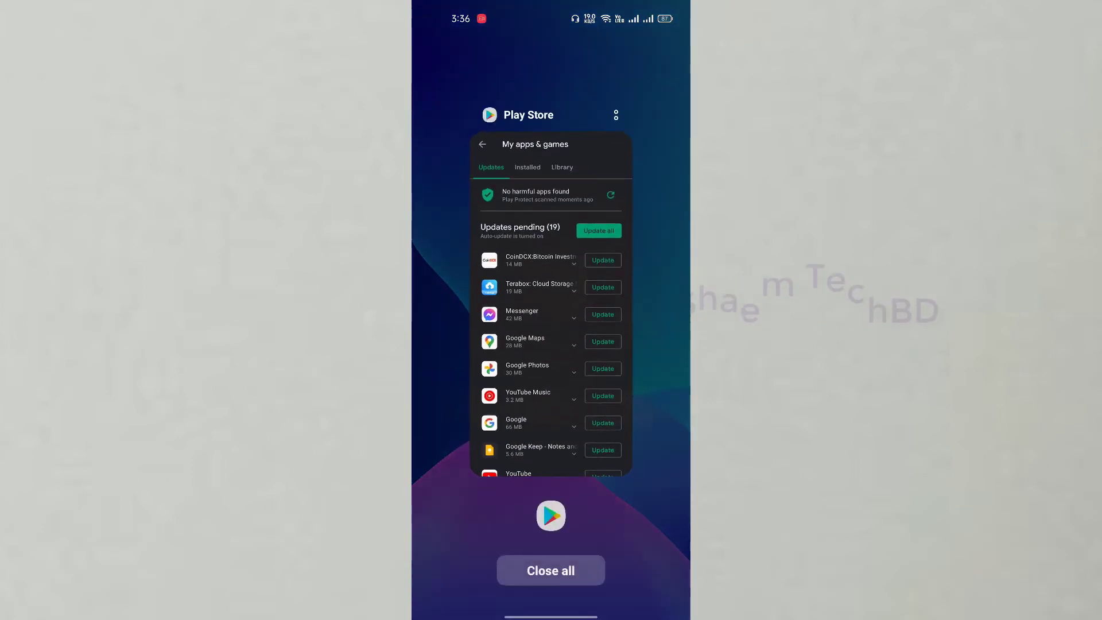
Close Play Store from recents and open the Google accounts list in Users & accounts.
drag(550, 302, 551, 86)
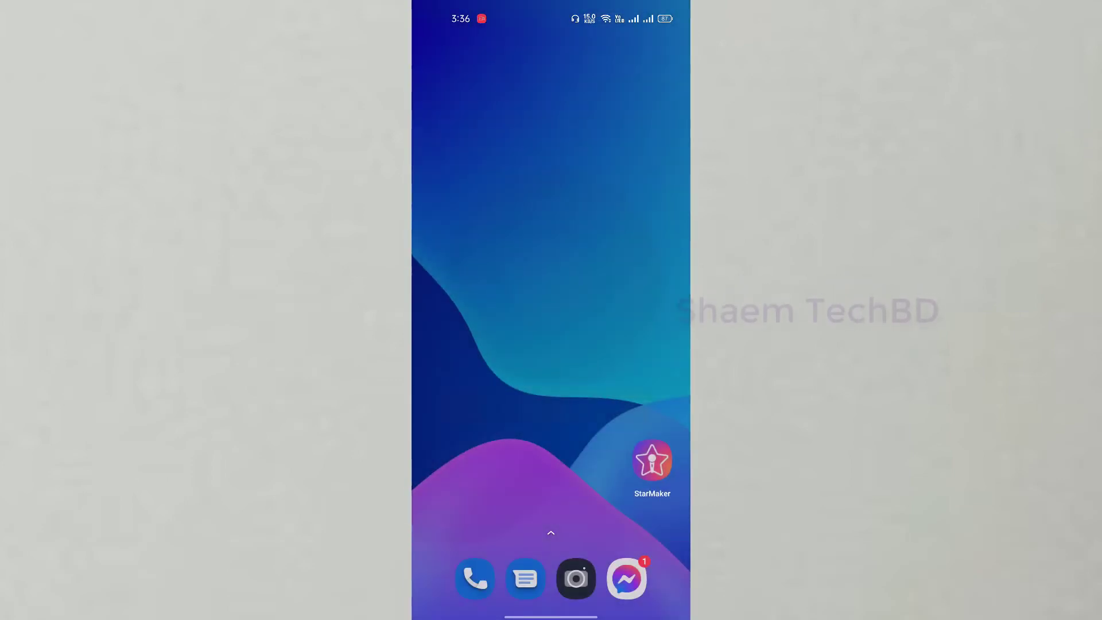
drag(551, 516, 551, 216)
scroll(552, 345, down, 5)
scroll(551, 344, down, 5)
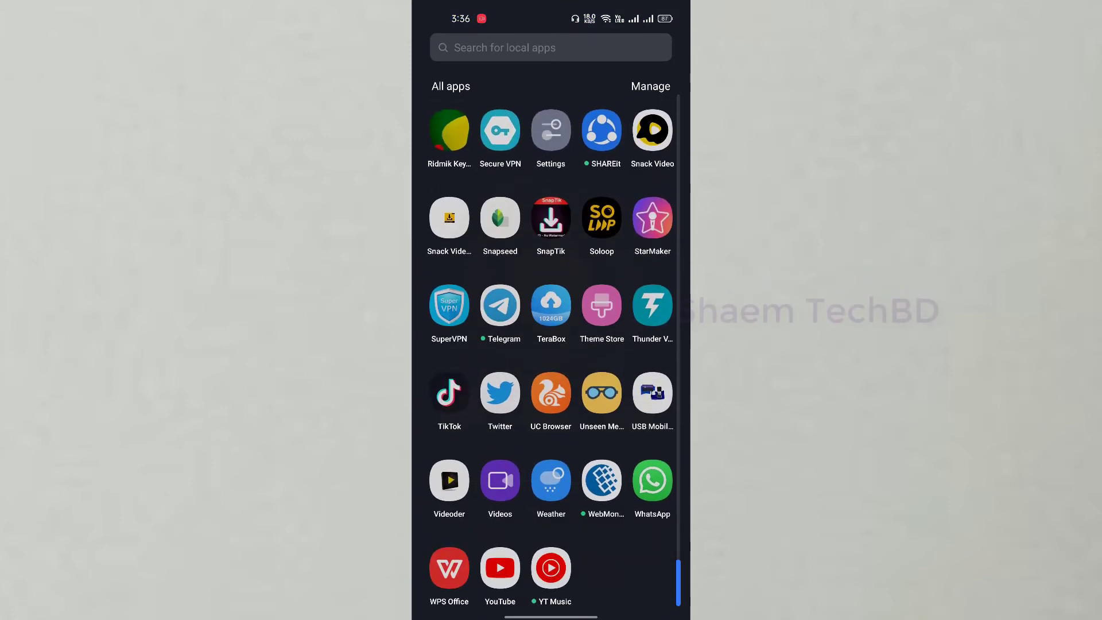
scroll(552, 344, up, 2)
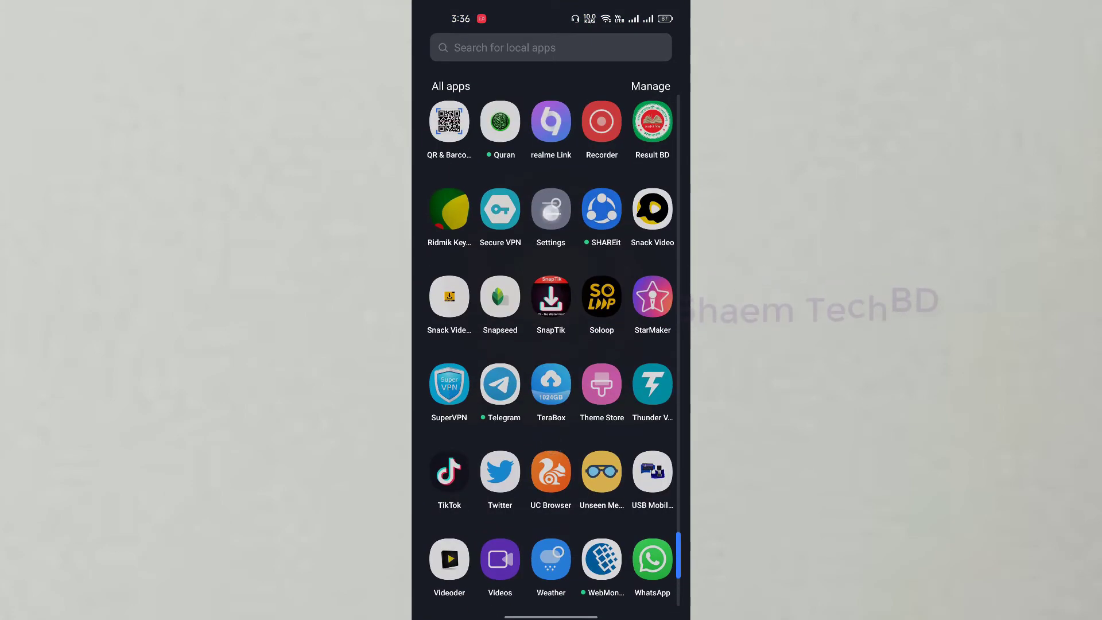
click(551, 210)
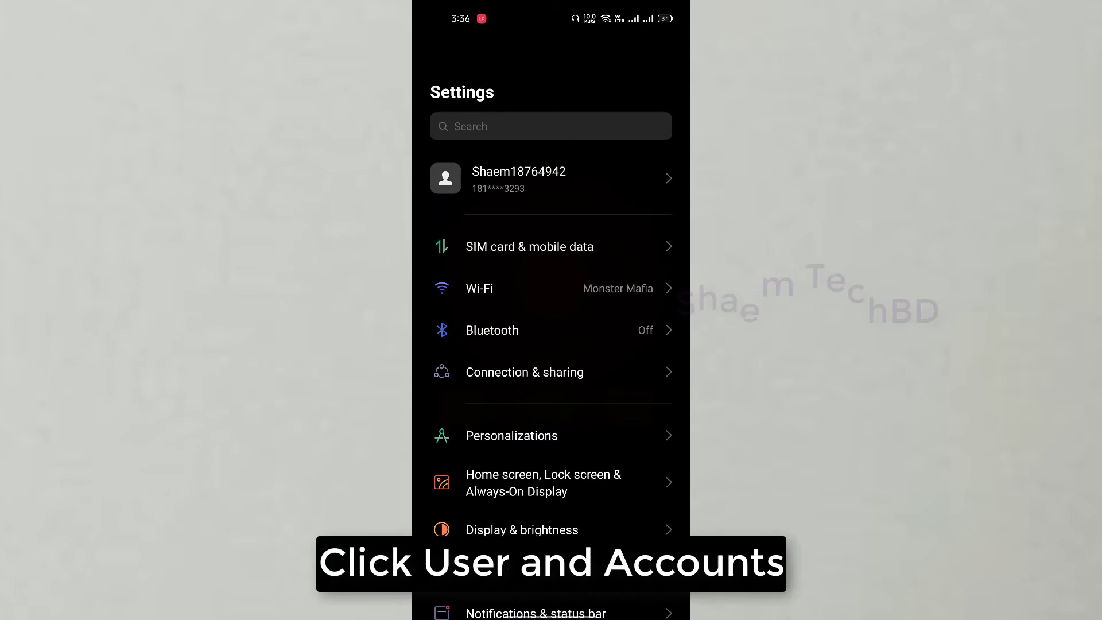
scroll(550, 344, down, 10)
scroll(550, 345, up, 1)
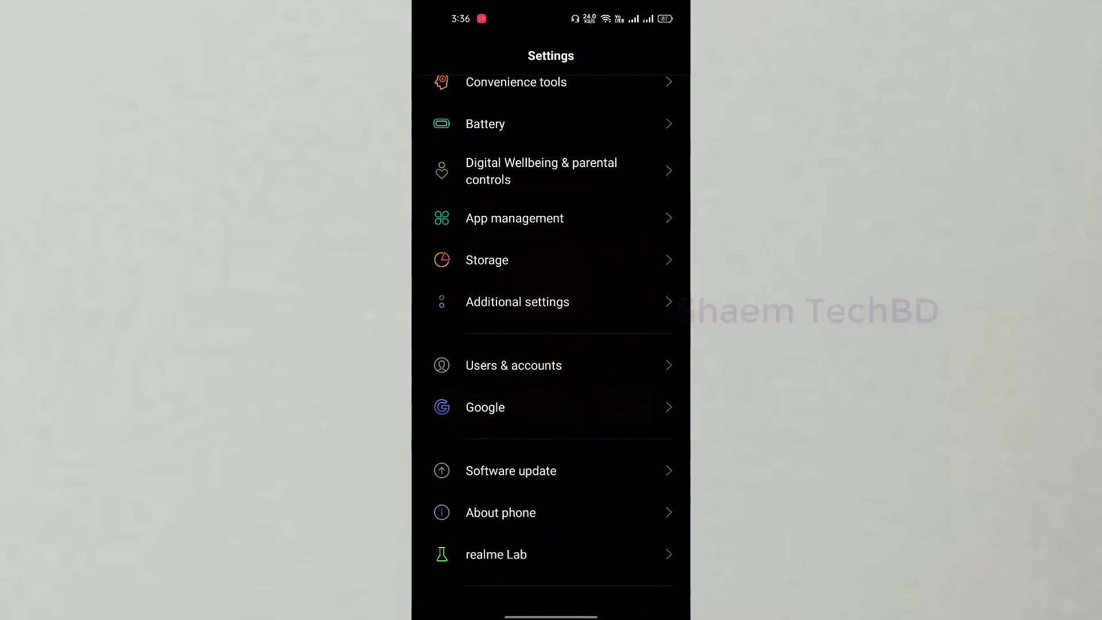
click(516, 365)
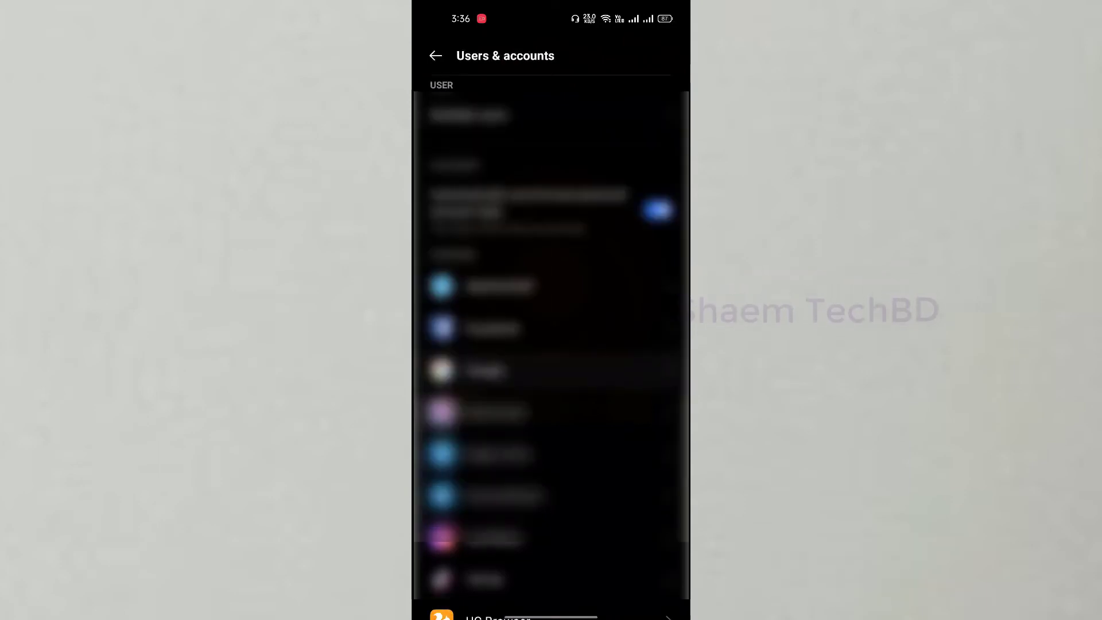
click(482, 371)
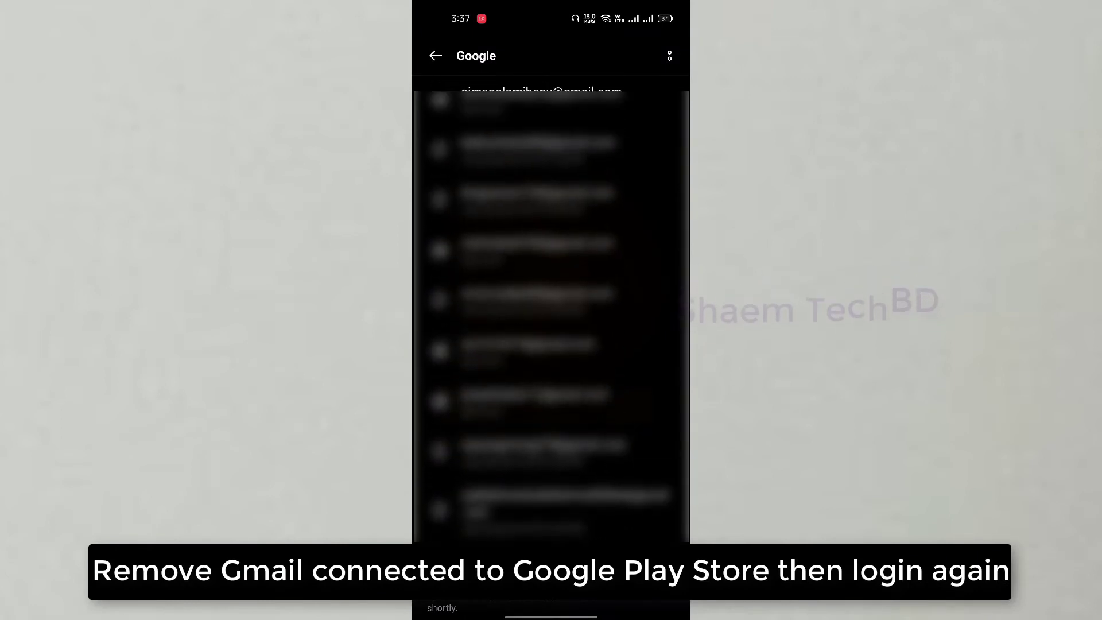
Remove the Google account from its sync page and confirm the removal.
click(551, 417)
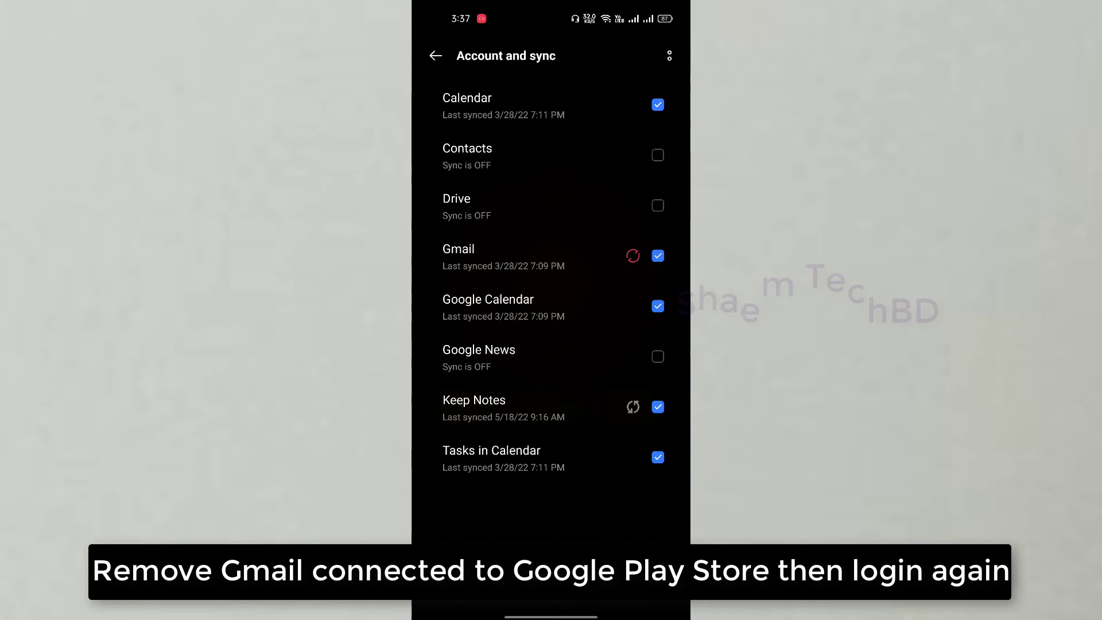
click(667, 55)
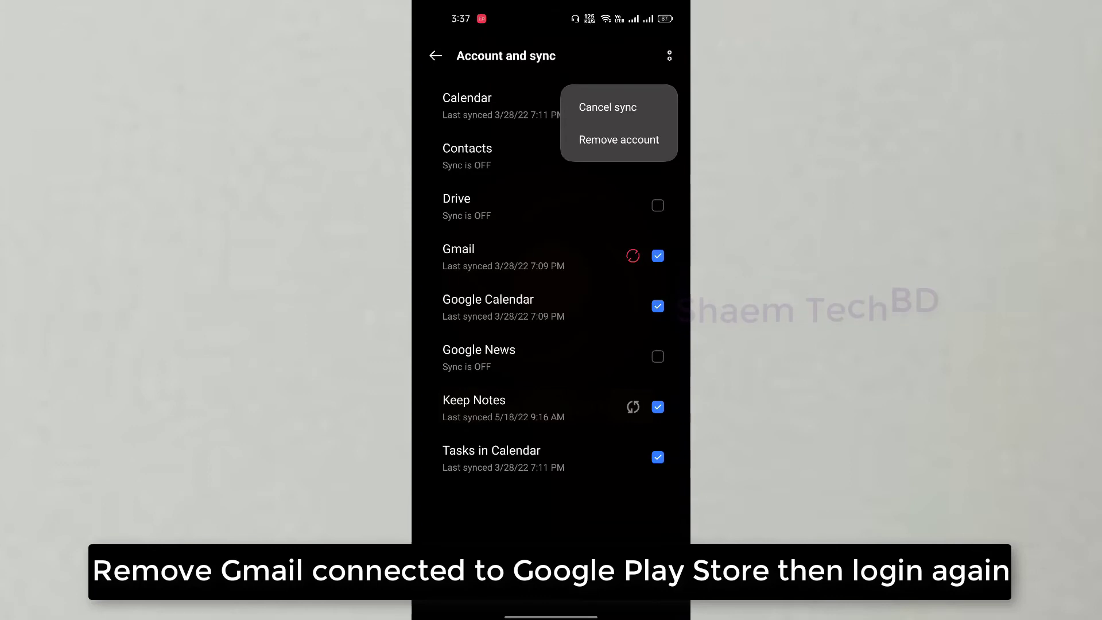
click(619, 140)
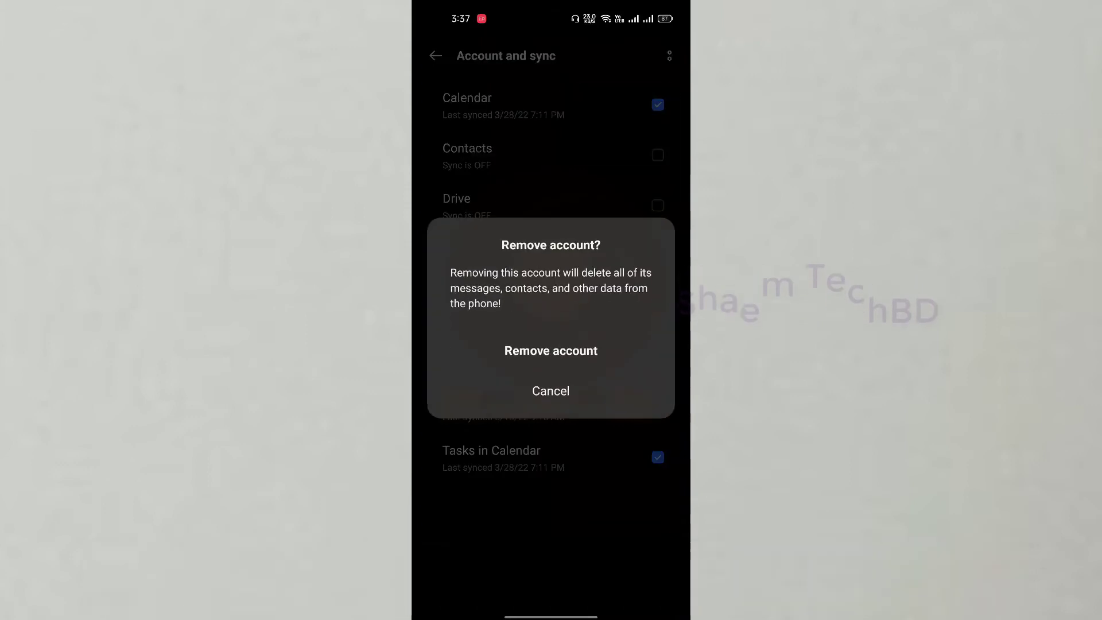
click(568, 349)
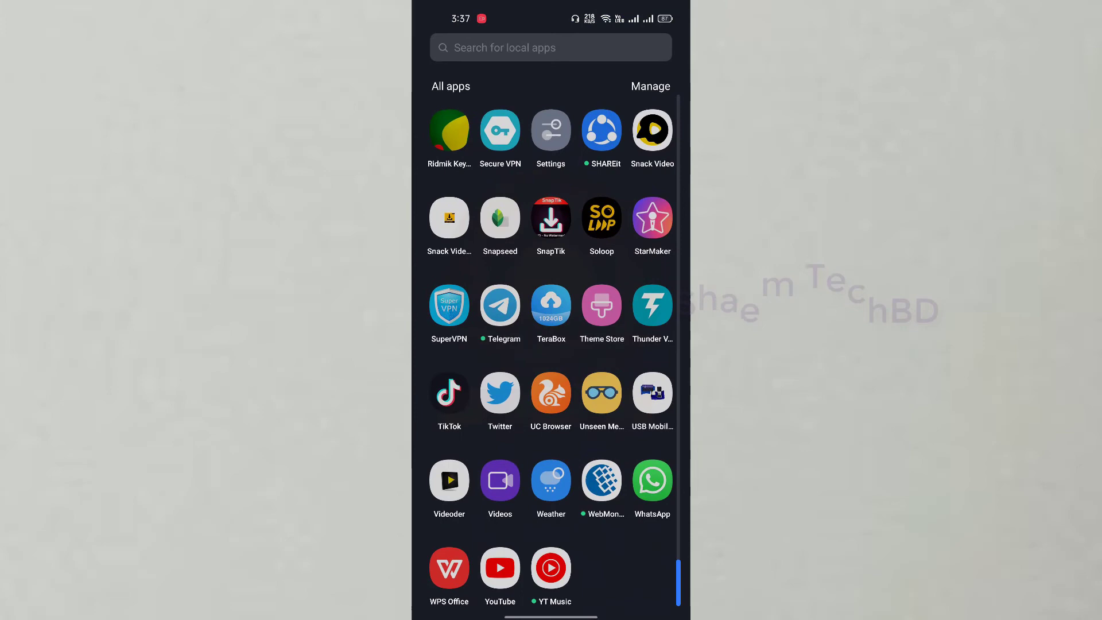
scroll(550, 344, up, 2)
Find Date & time through Settings search and toggle Set automatically off, then on.
click(552, 191)
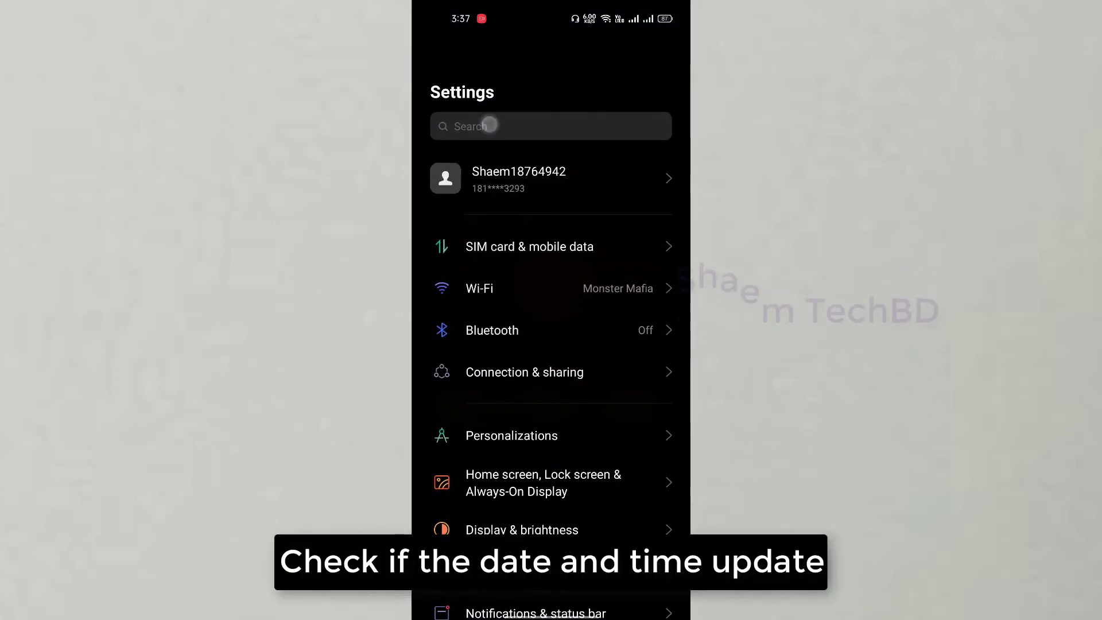
click(489, 125)
text(d)
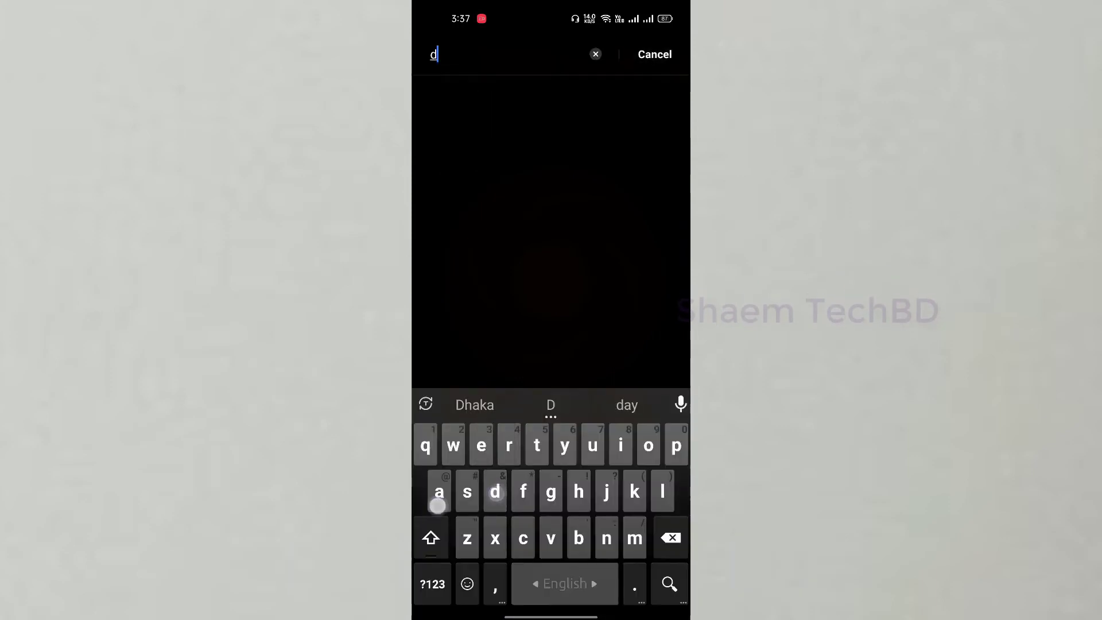
text(ate)
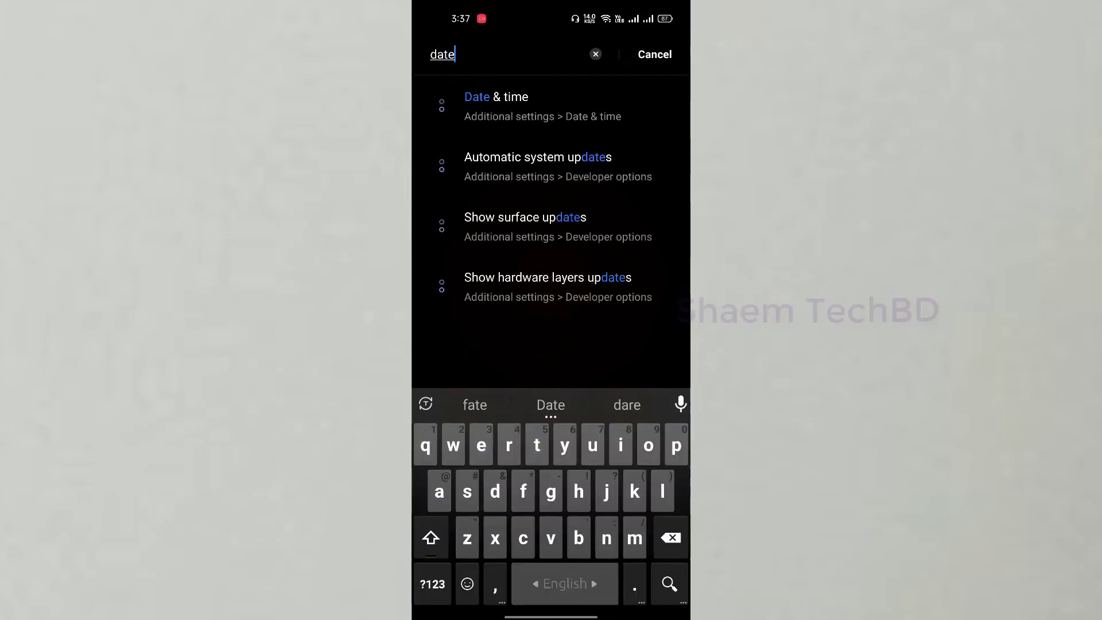
click(495, 105)
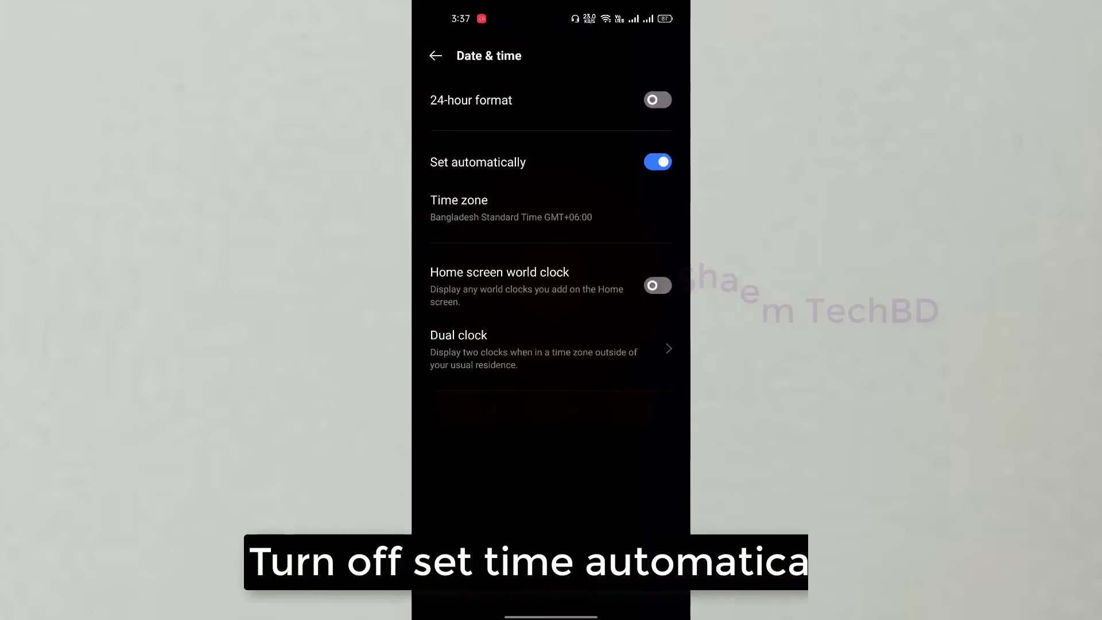
click(658, 162)
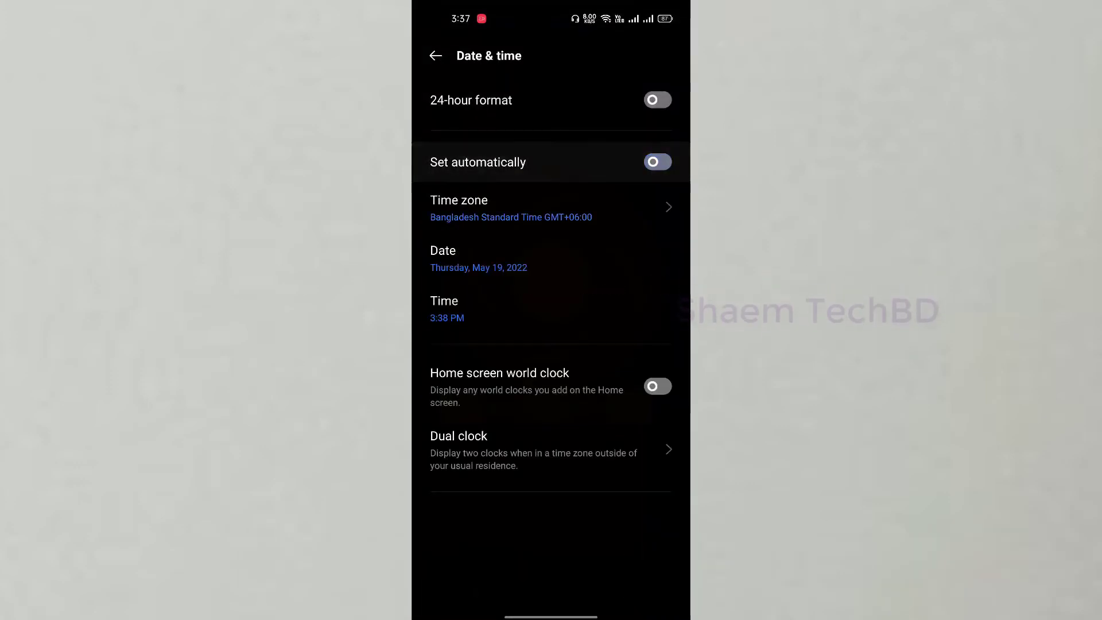
click(657, 162)
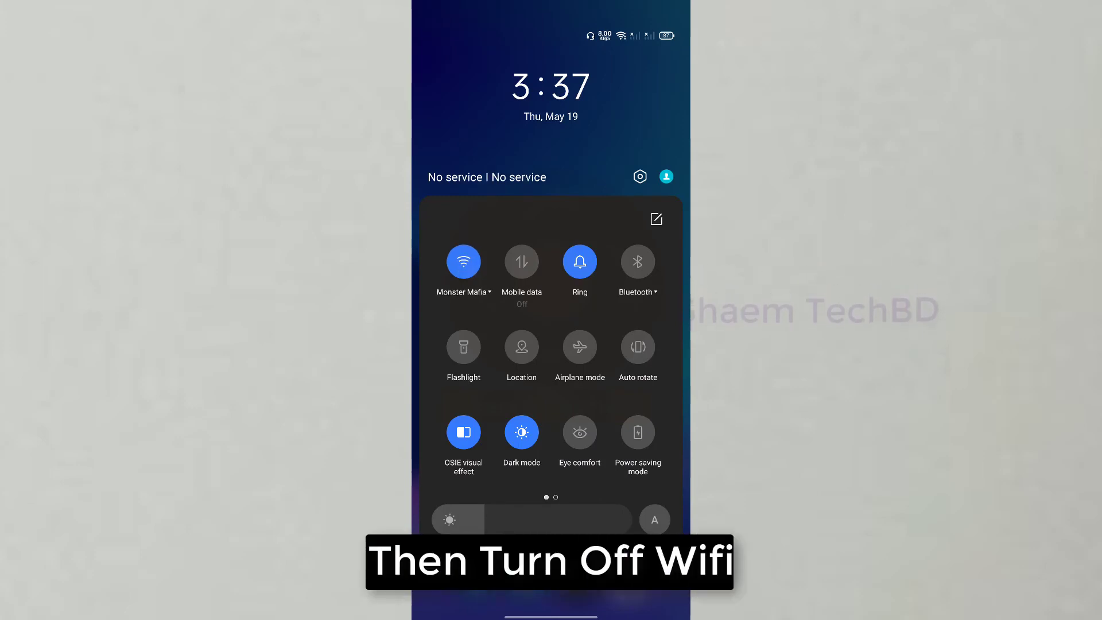
Turn Wi-Fi off with its Quick Settings tile and dismiss the panel.
click(463, 261)
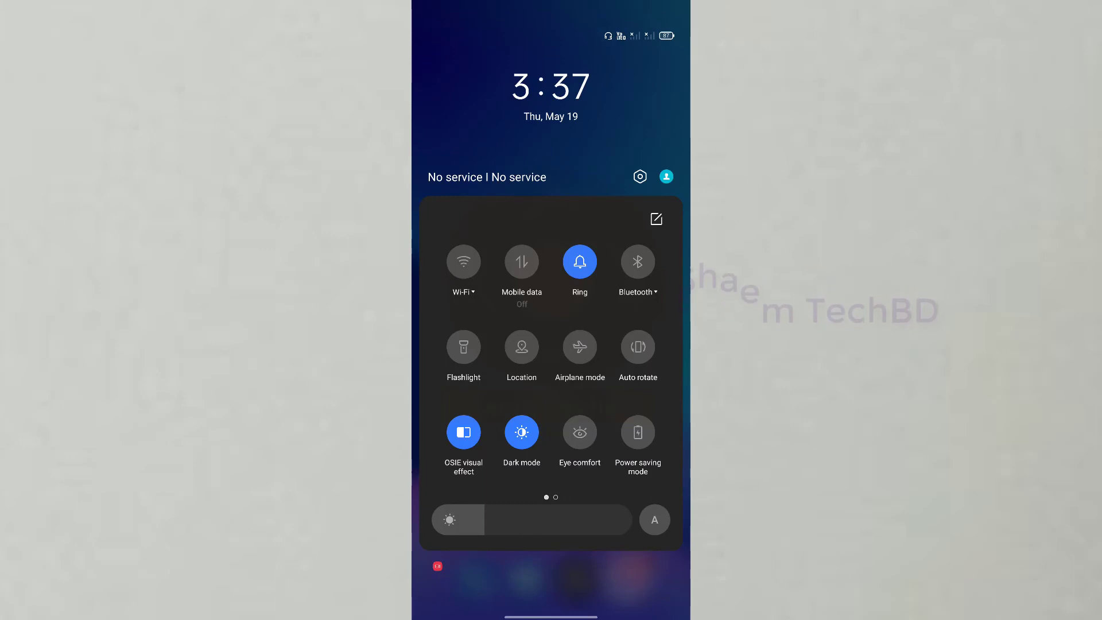
drag(566, 483, 566, 259)
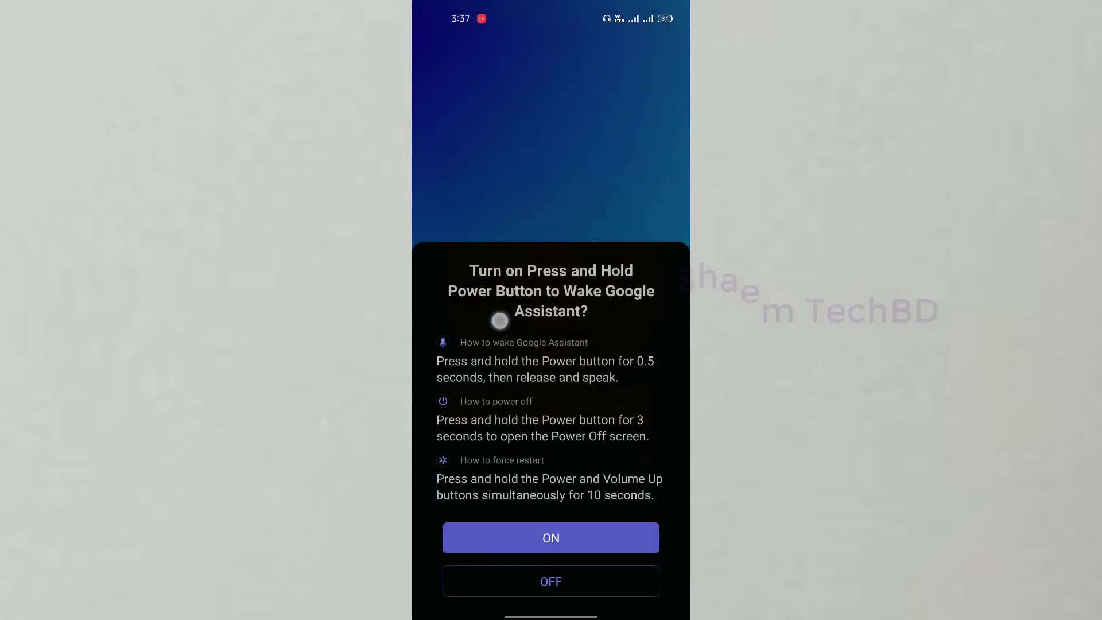
Pull down Quick Settings and tap the Wi-Fi tile to turn Wi-Fi on.
drag(470, 49, 471, 344)
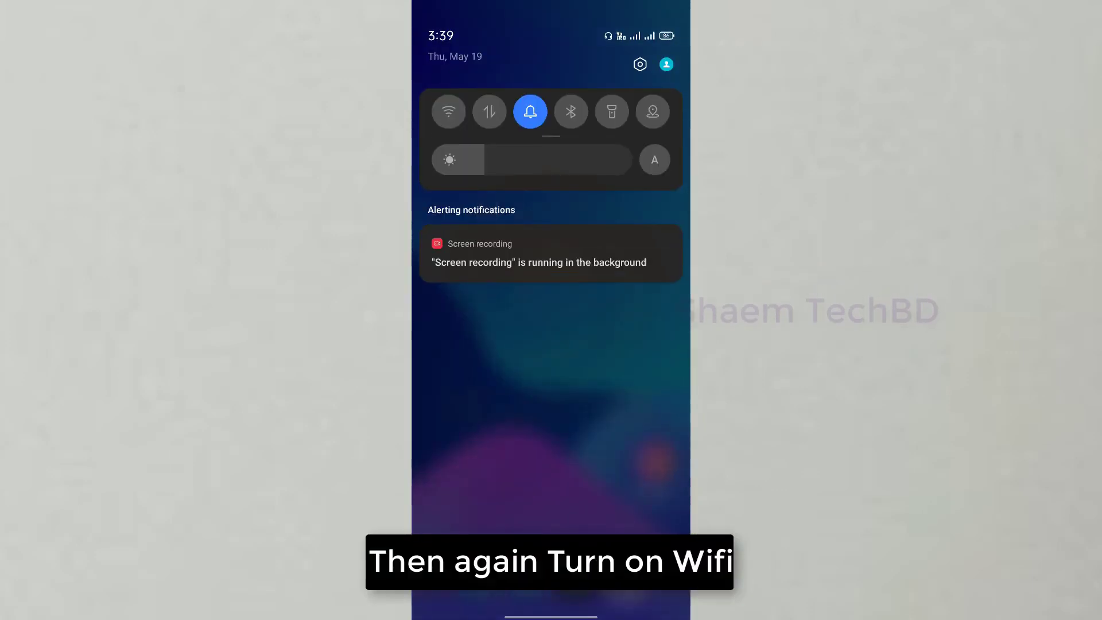
click(451, 110)
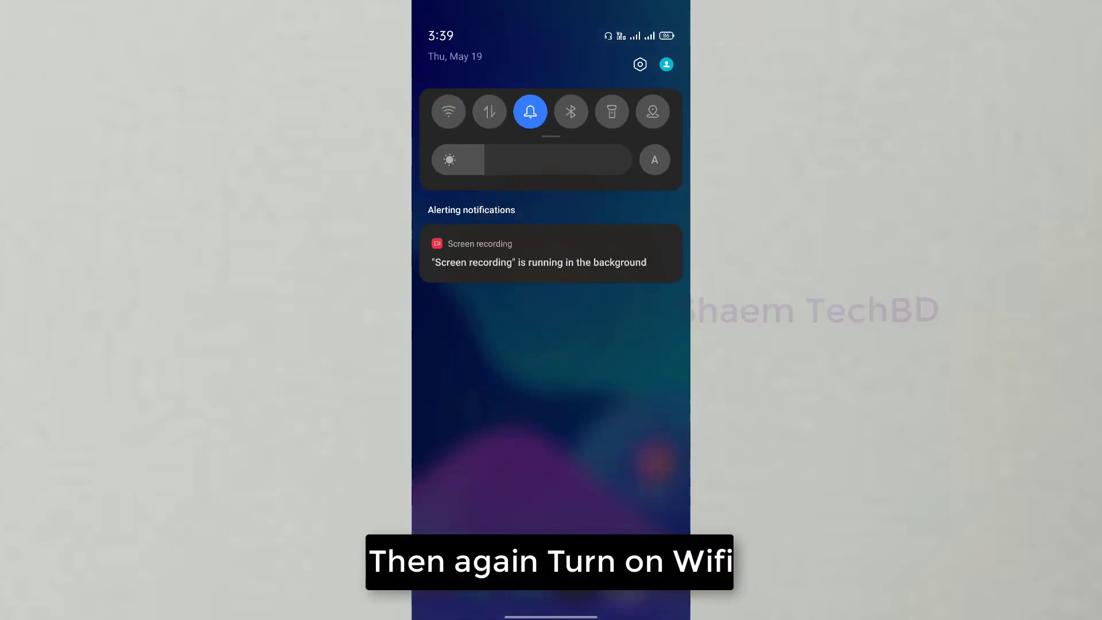